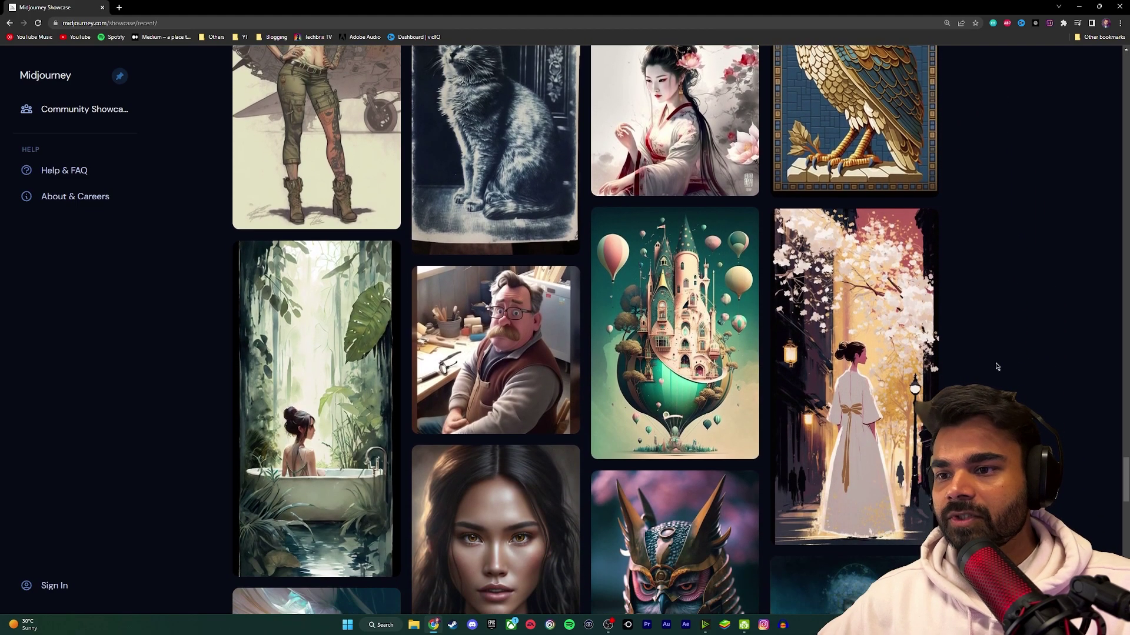
scroll(997, 367, "down", 4)
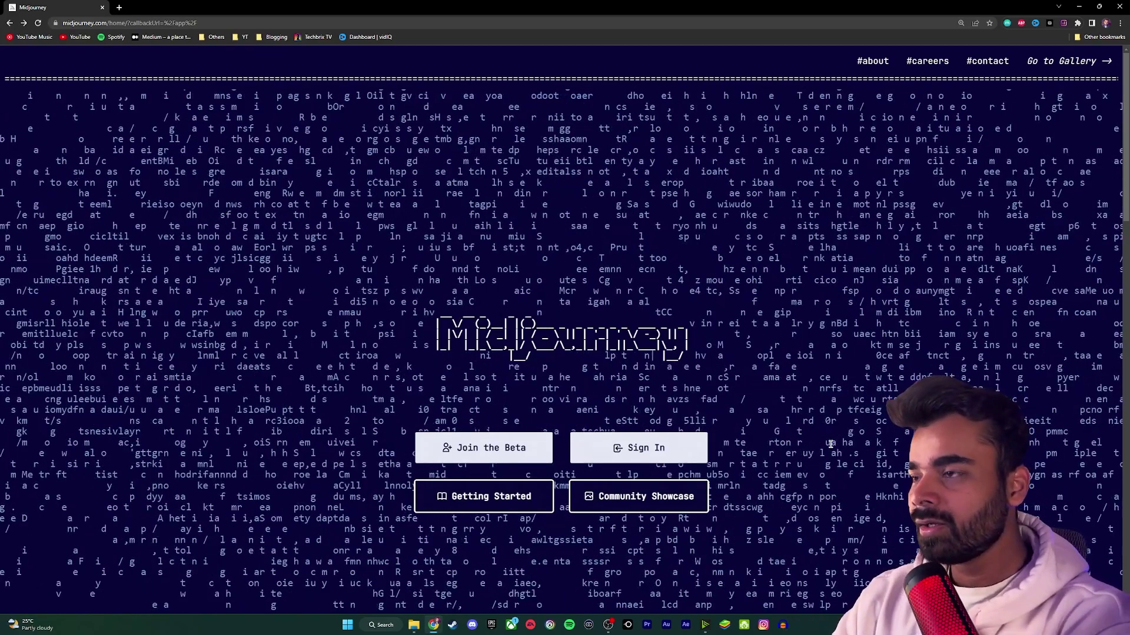
Open discord.com in a new incognito window and look over its home page.
key("ctrl+shift+n")
type("discord")
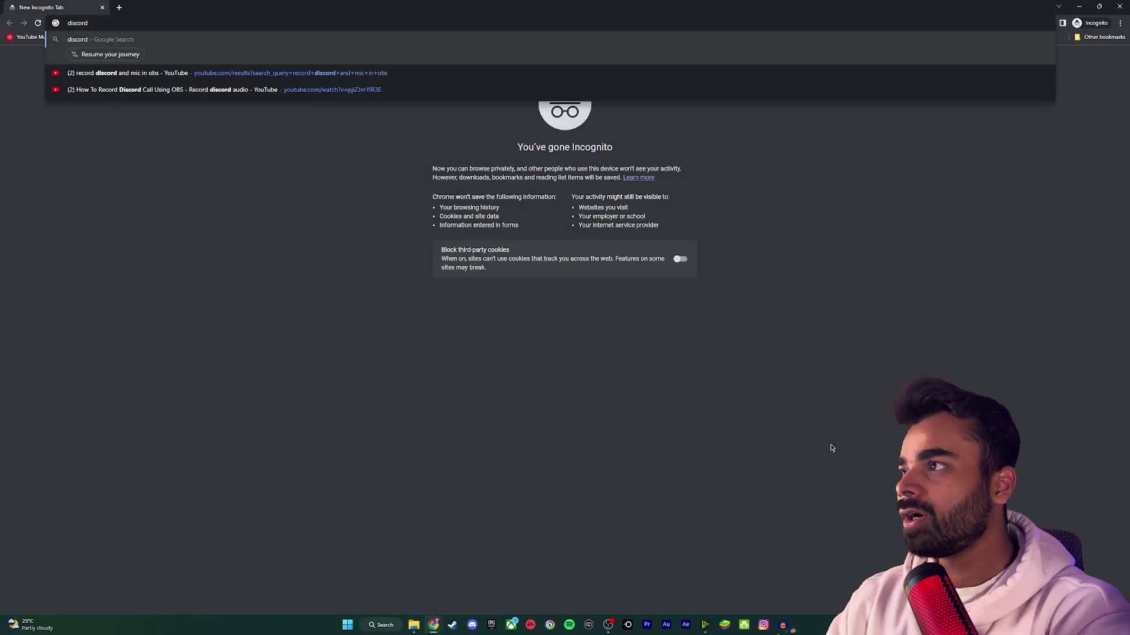
type(".com")
key("Return")
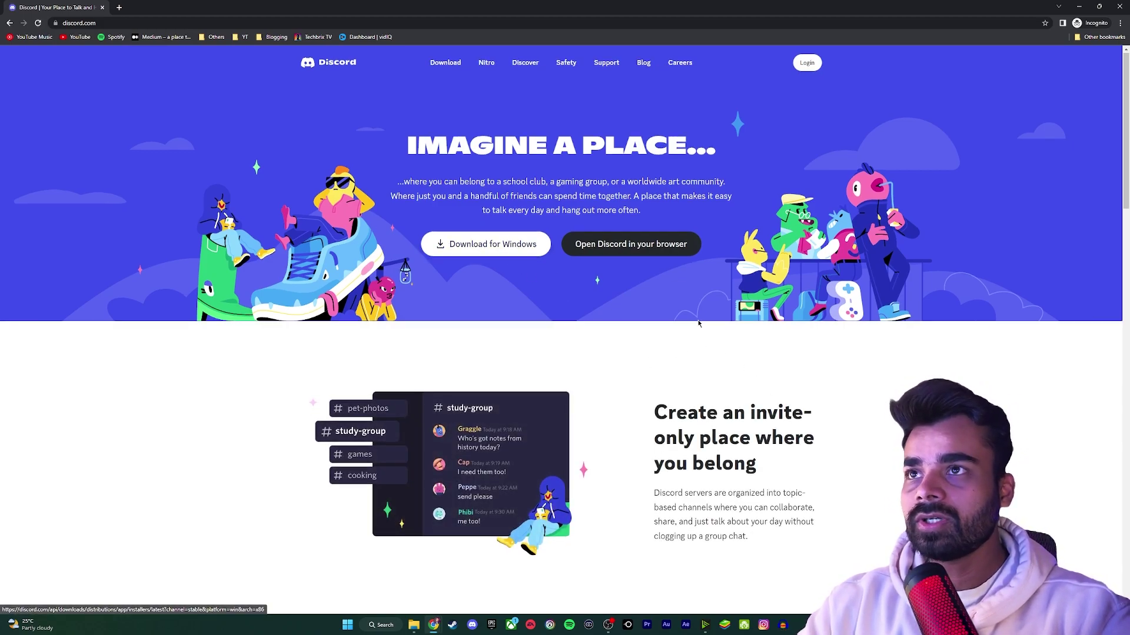
scroll(699, 324, "down", 2)
scroll(699, 323, "up", 2)
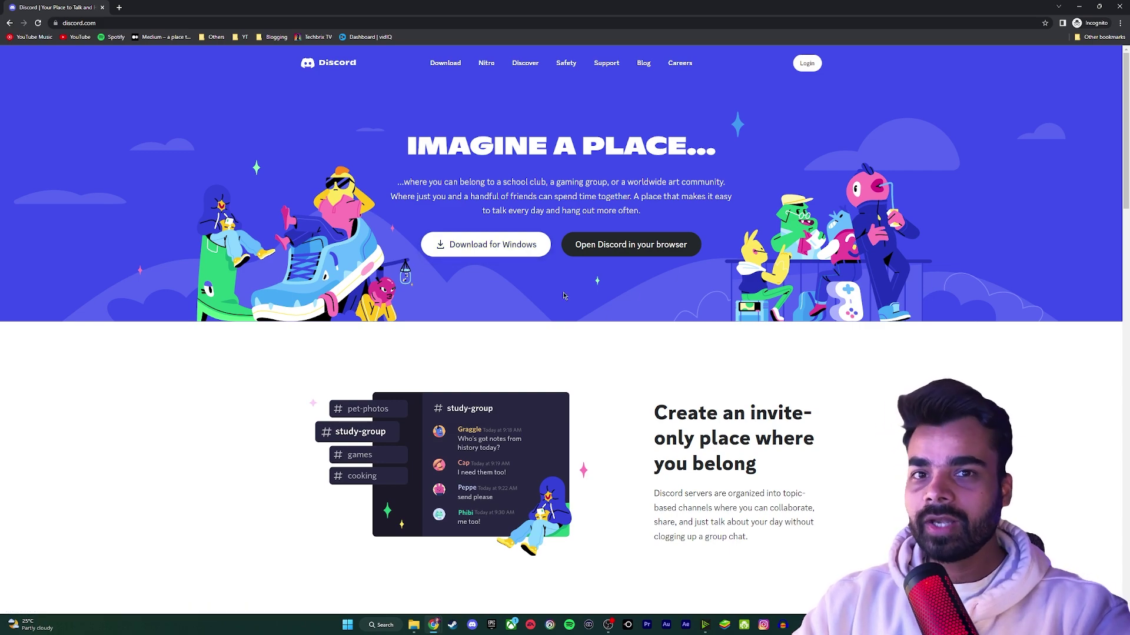
Return to the Midjourney home page, join its Discord server through the beta invitation, and dismiss the welcome dialog.
left_click(1079, 6)
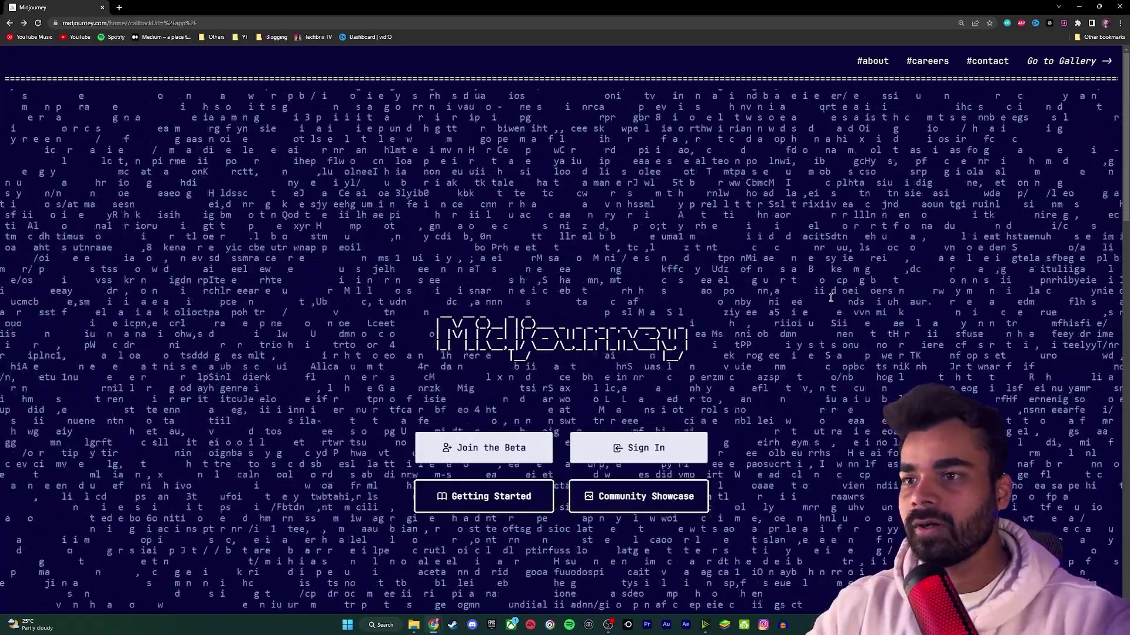
scroll(504, 415, "down", 1)
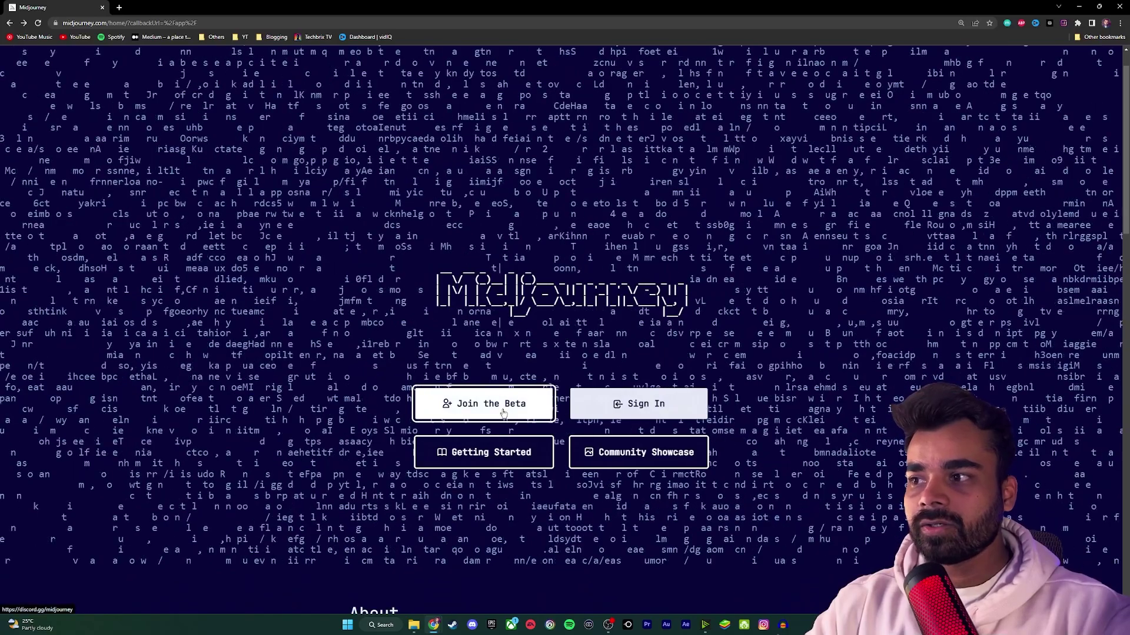
left_click(503, 413)
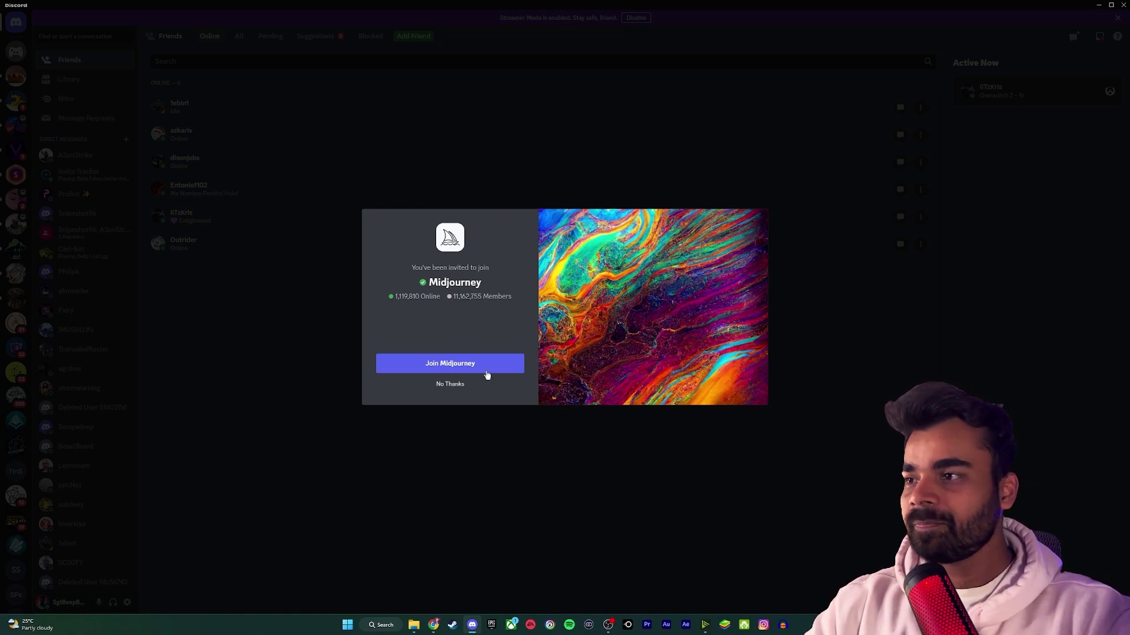
left_click(450, 365)
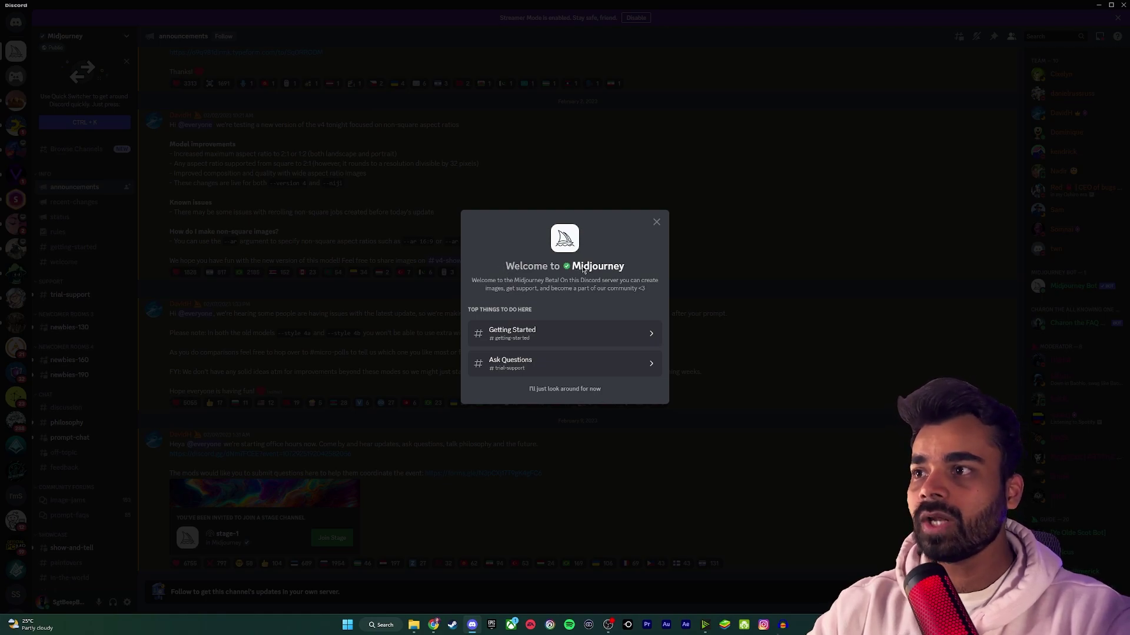
left_click(657, 223)
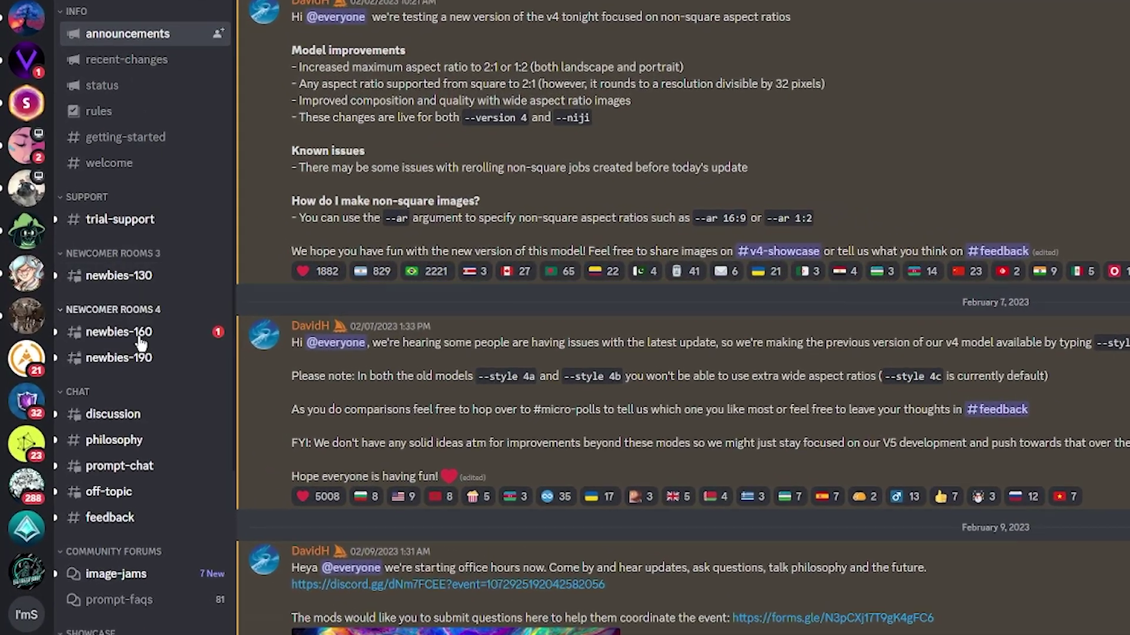
In the newbies-130 channel, submit an /imagine command with the prompt "a cute cat in a hawaiian dancer outfit".
mouse_move(83, 314)
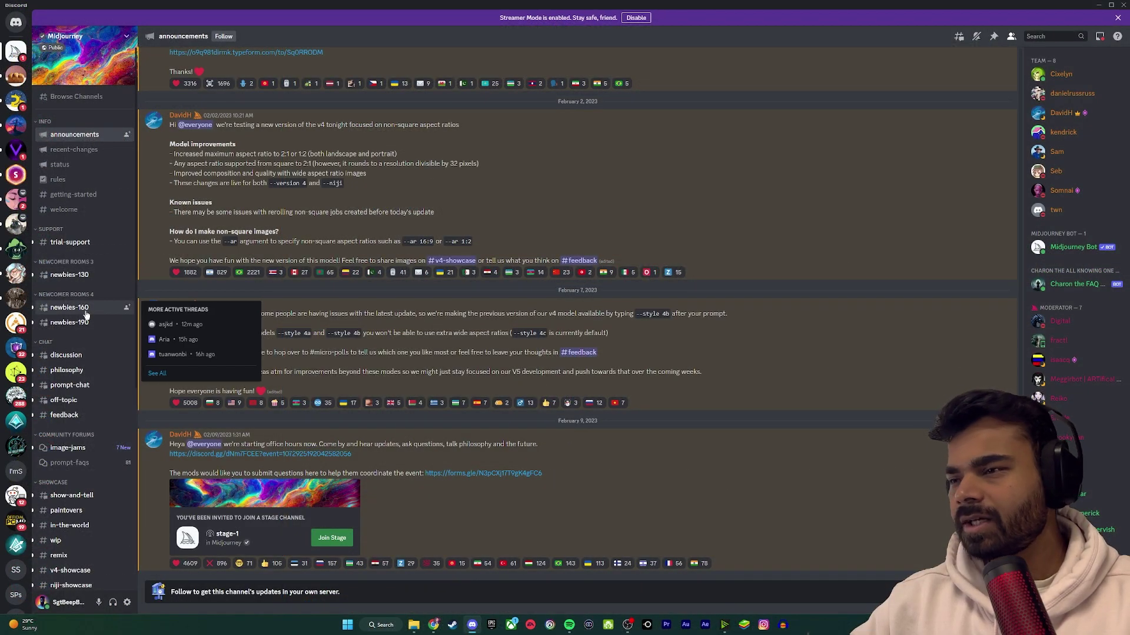
left_click(85, 277)
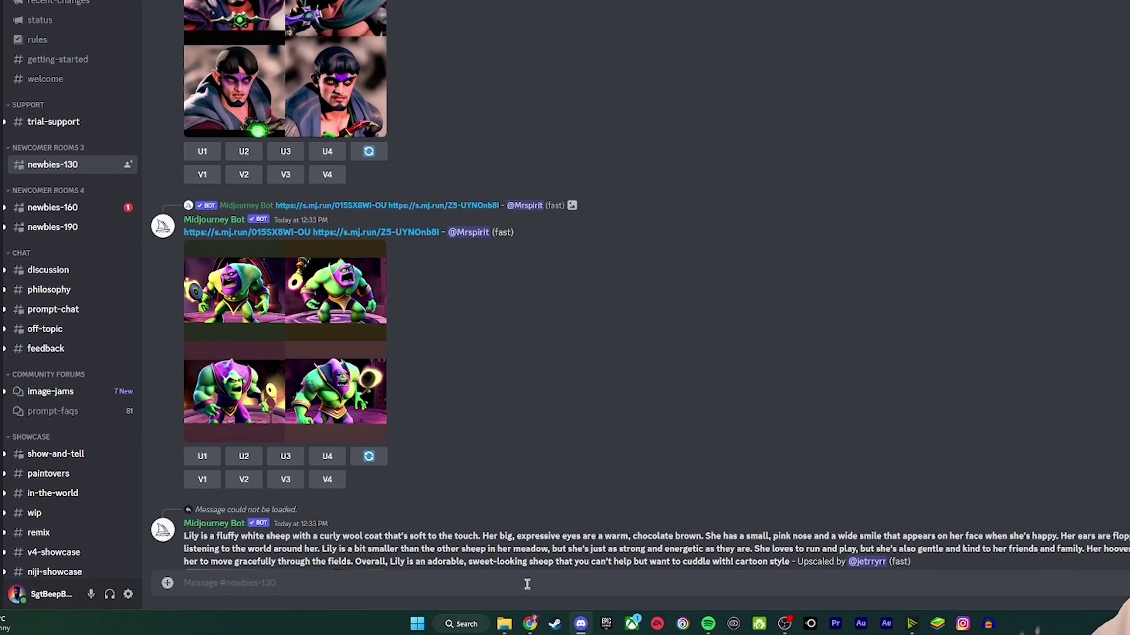
type("/")
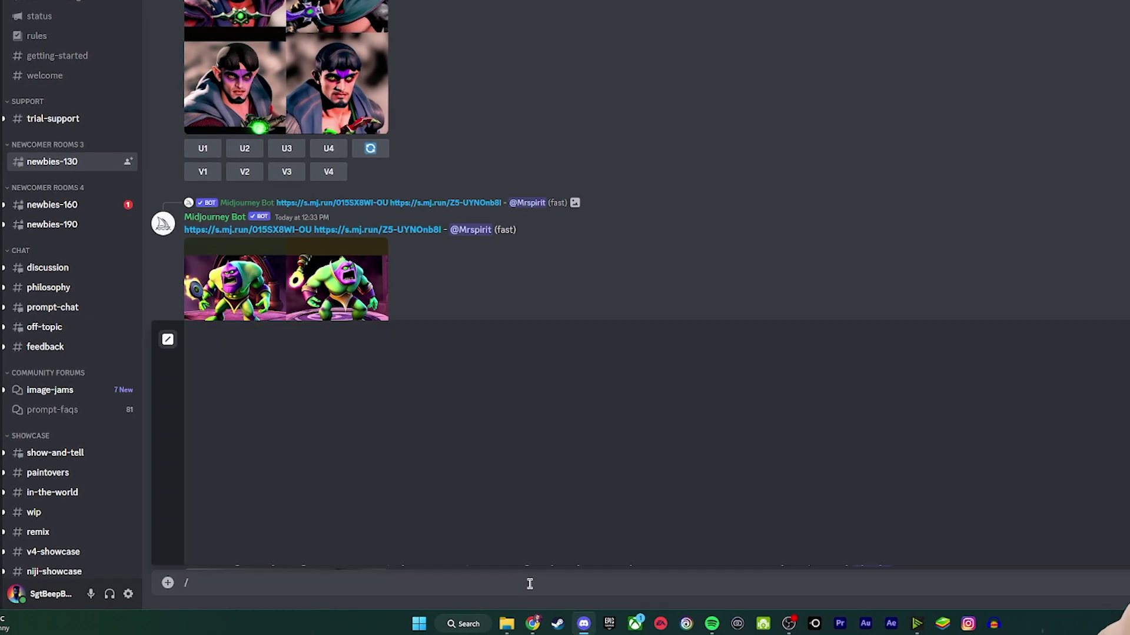
type("imagine")
key("Tab")
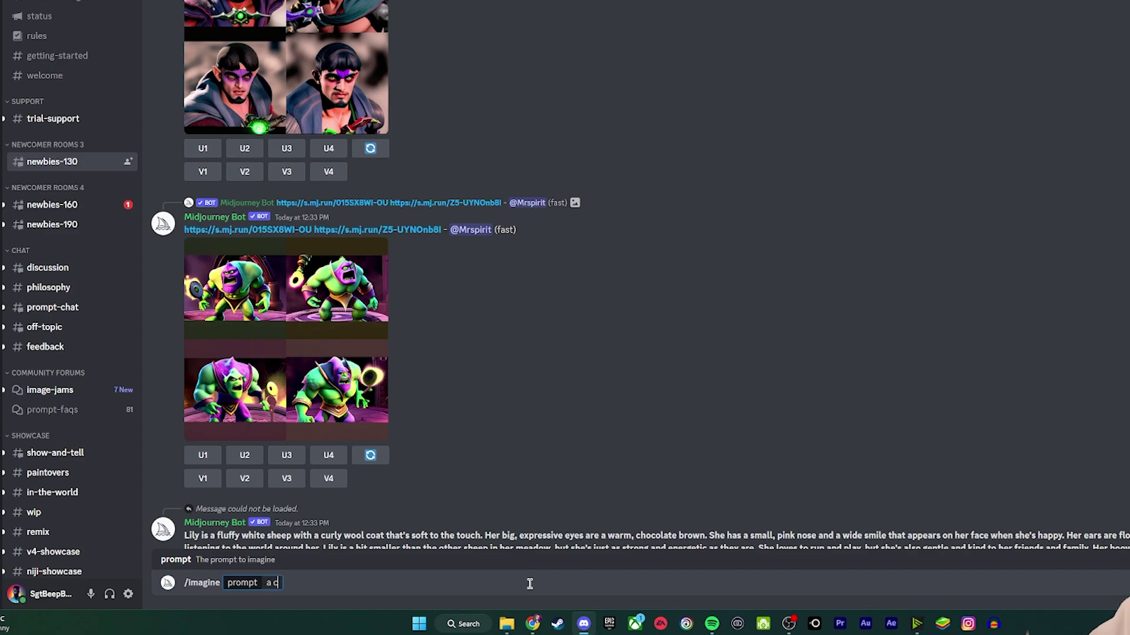
type("a cute cat in a hawaiian ")
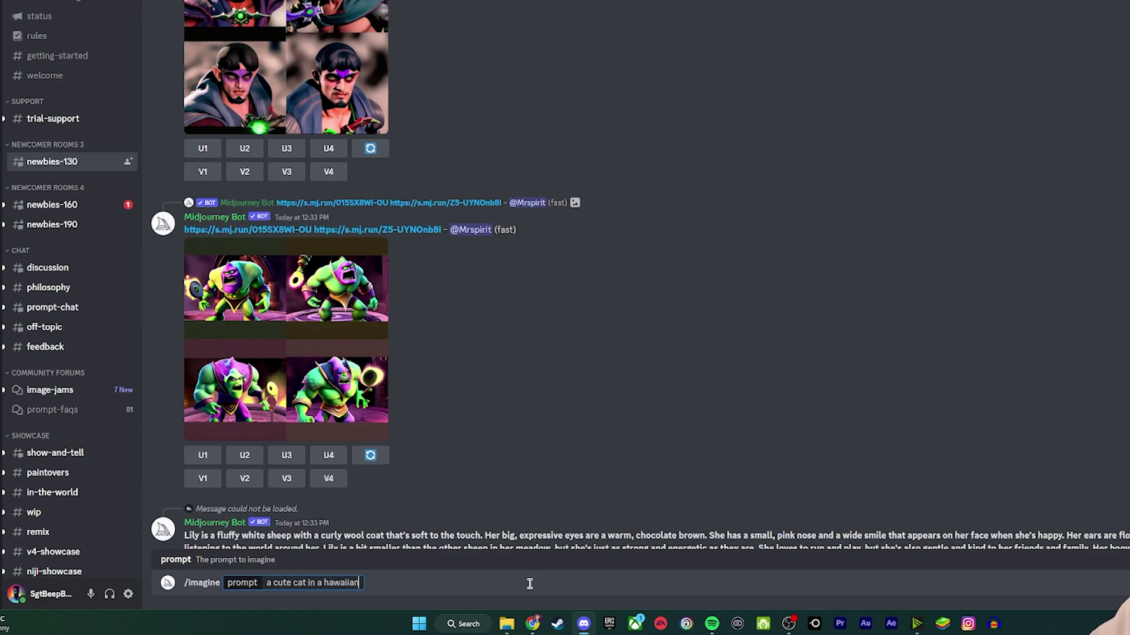
type("dancer outfit")
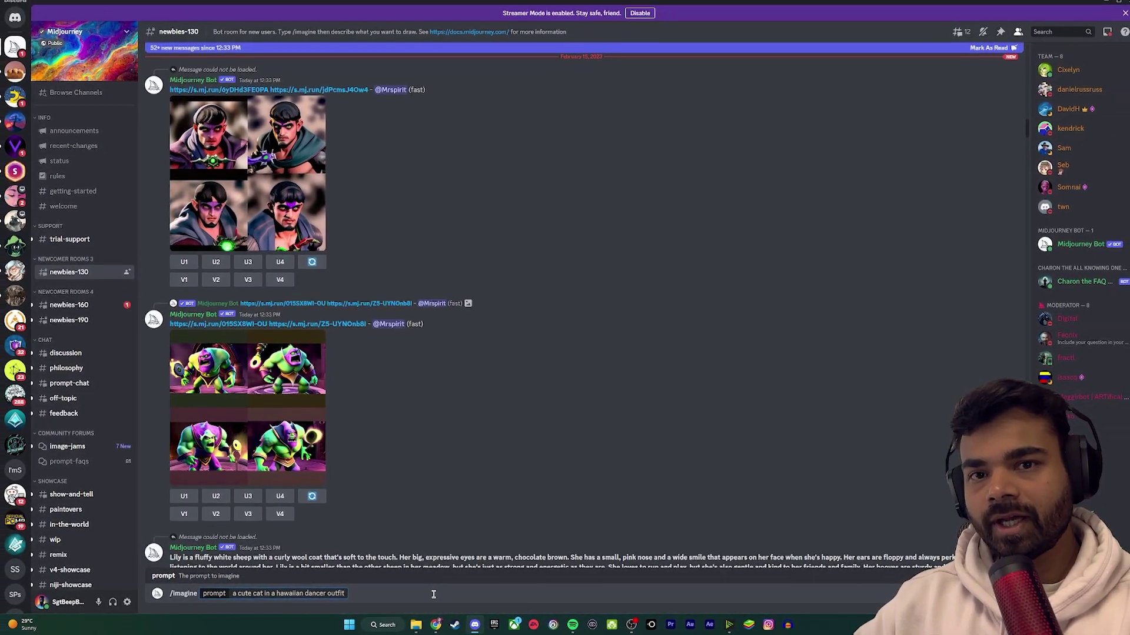
key("Return")
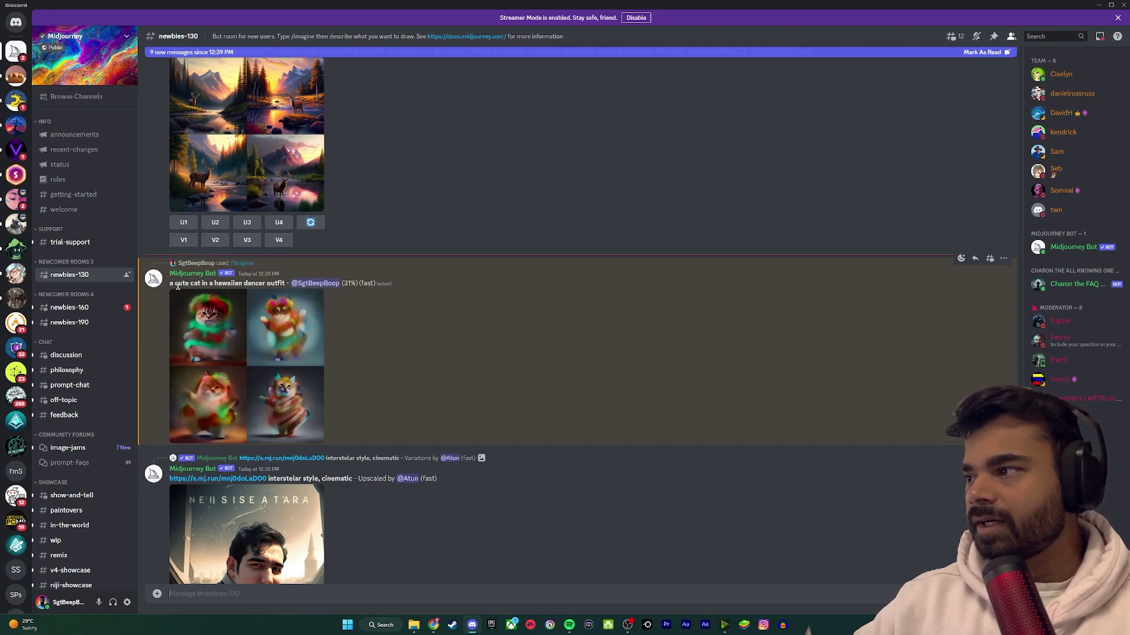
Follow the cat prompt's generation, locate the finished image grid in the channel, and view it enlarged.
left_click_drag(171, 284, 276, 284)
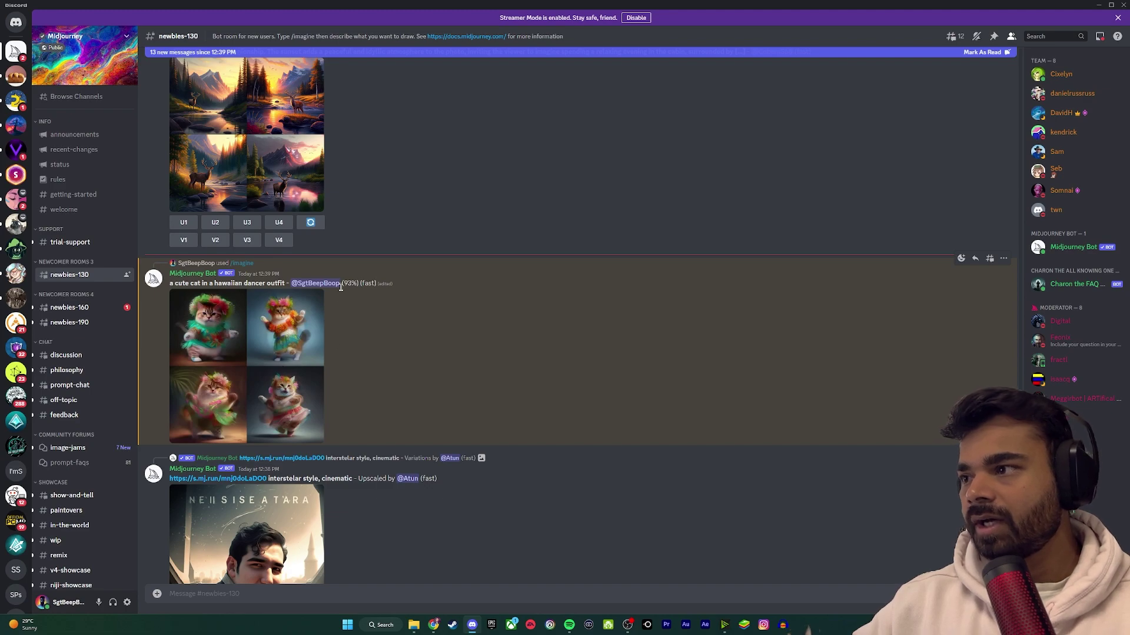
left_click_drag(346, 283, 365, 284)
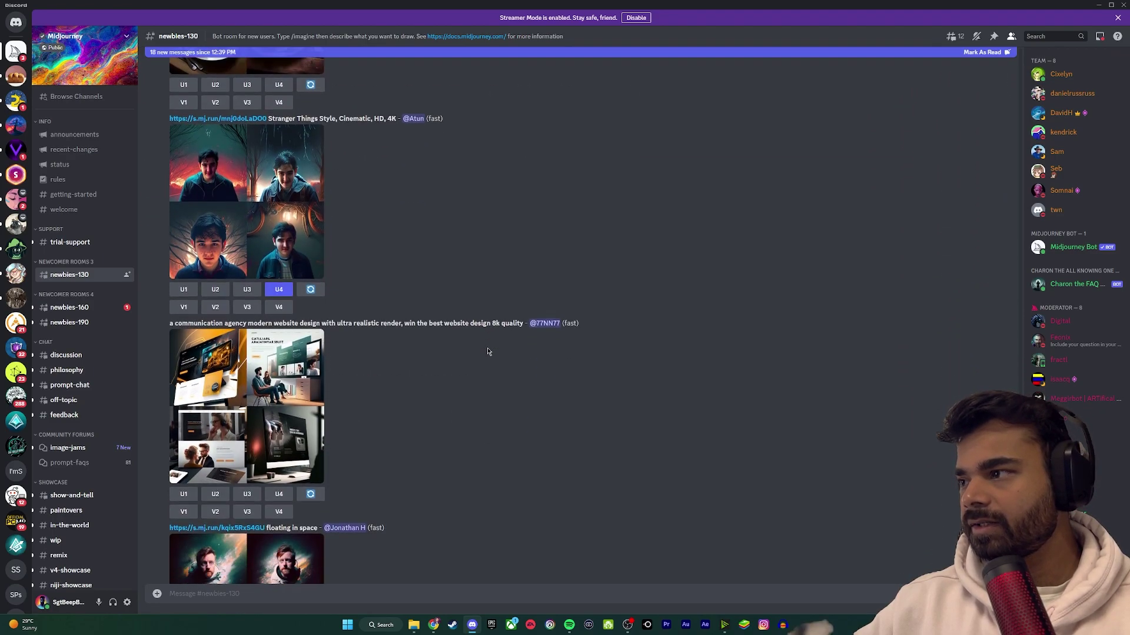
scroll(488, 351, "down", 20)
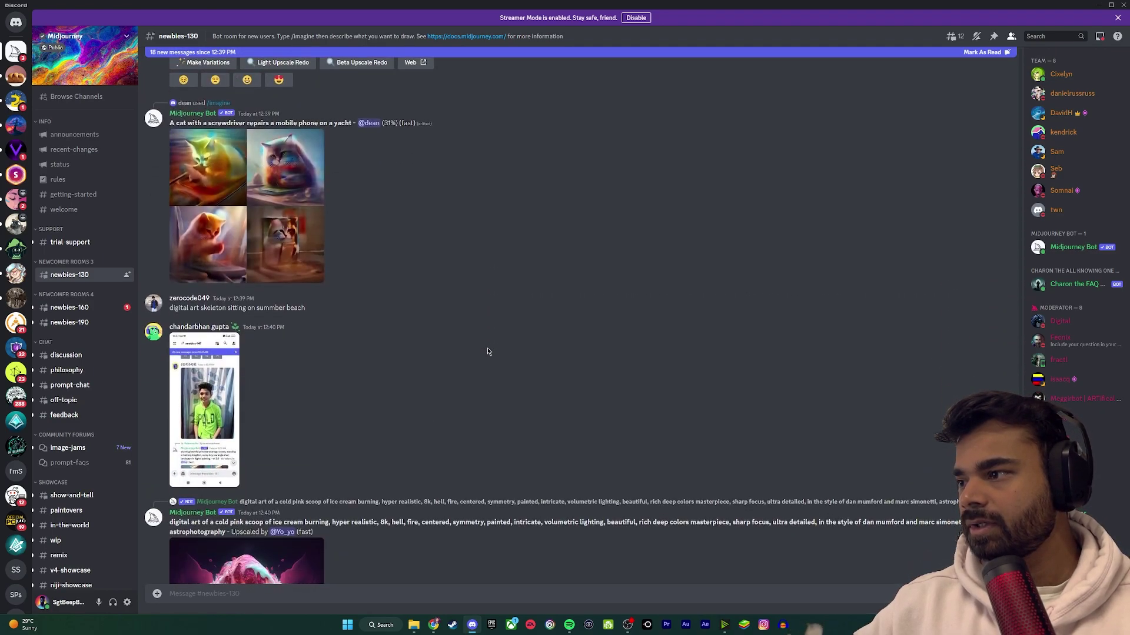
scroll(487, 351, "down", 10)
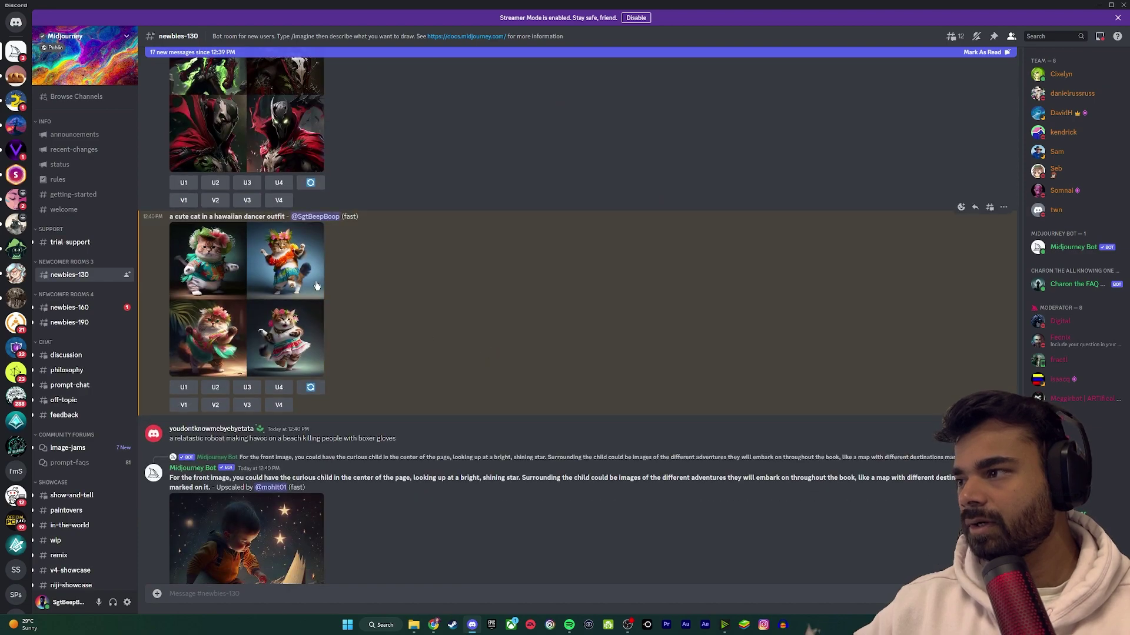
left_click_drag(170, 218, 296, 277)
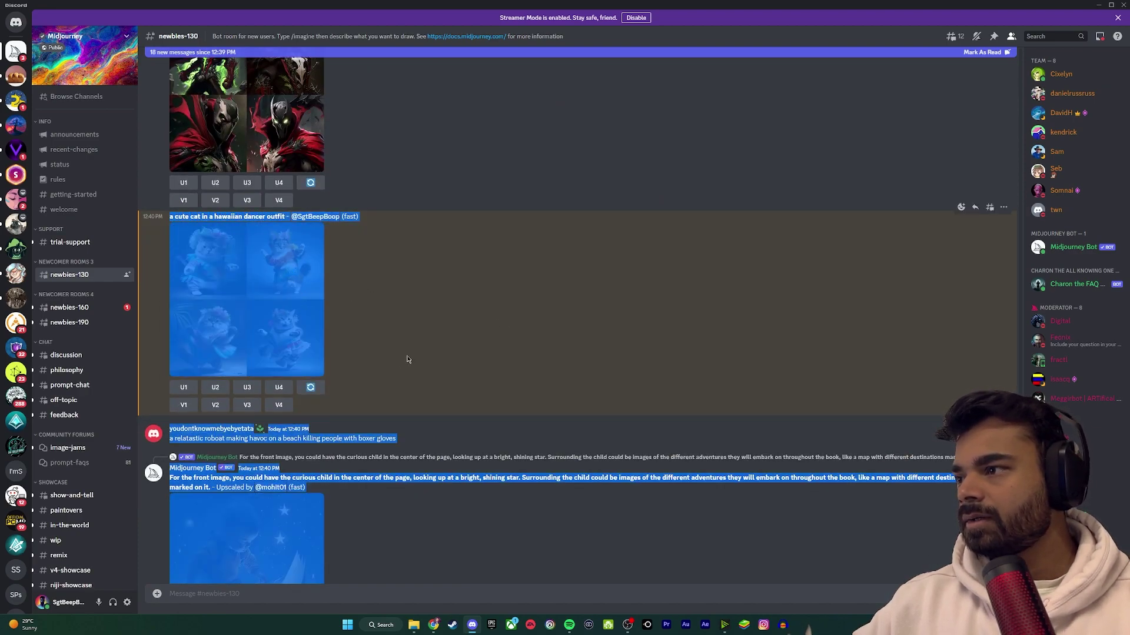
left_click(246, 300)
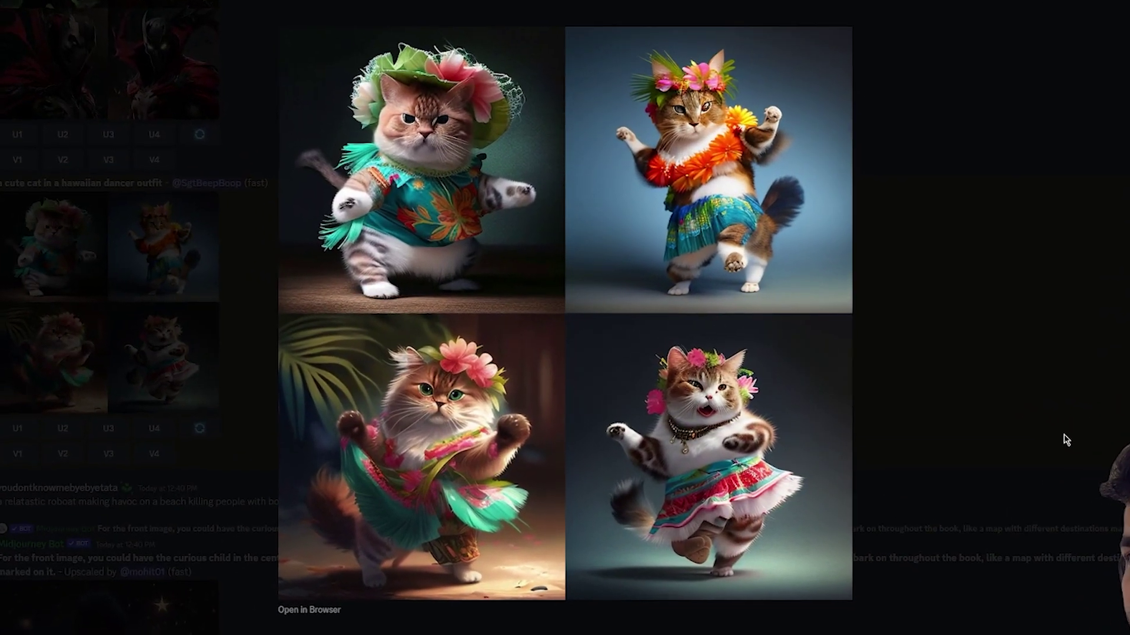
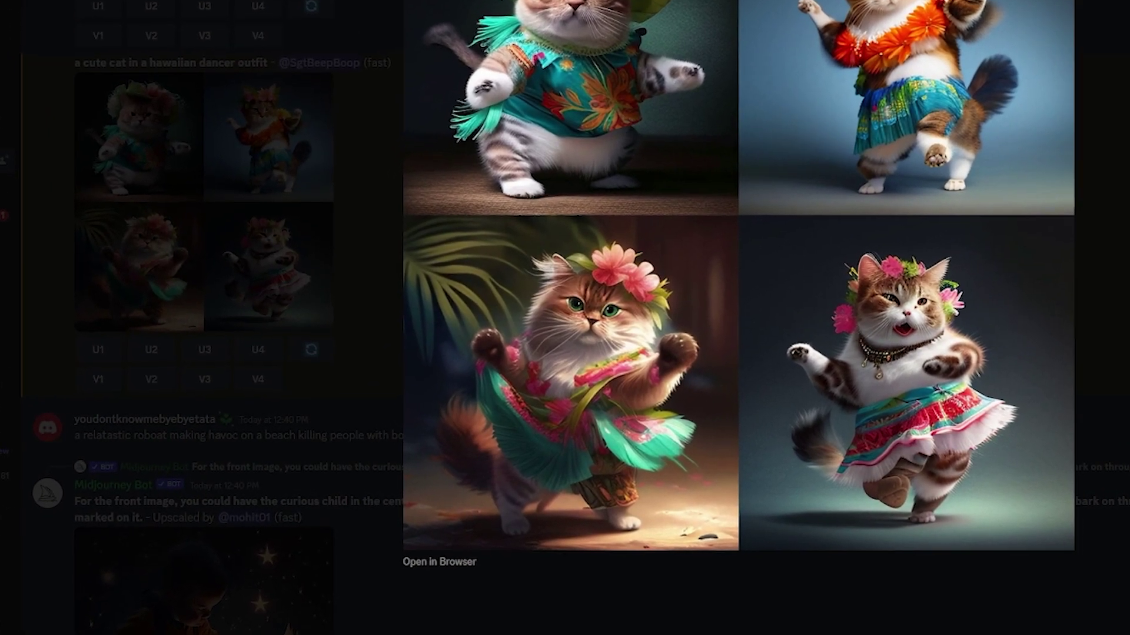
left_click(361, 409)
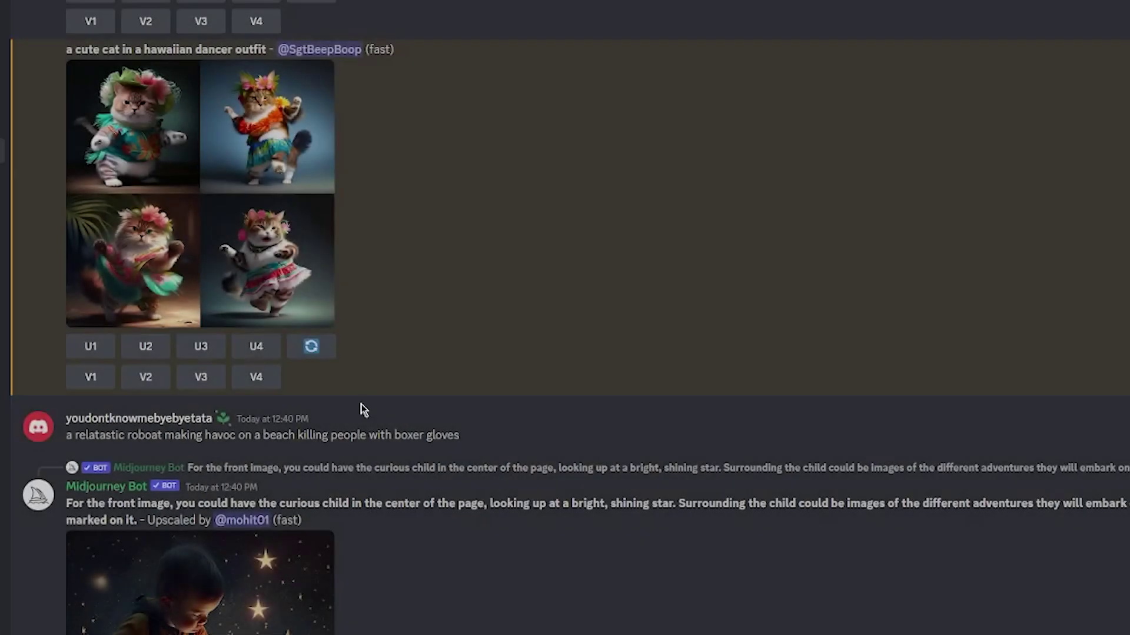
Compare the cat prompt's wording with the four generated images, enlarging the grid to inspect their details.
scroll(77, 403, "up", 2)
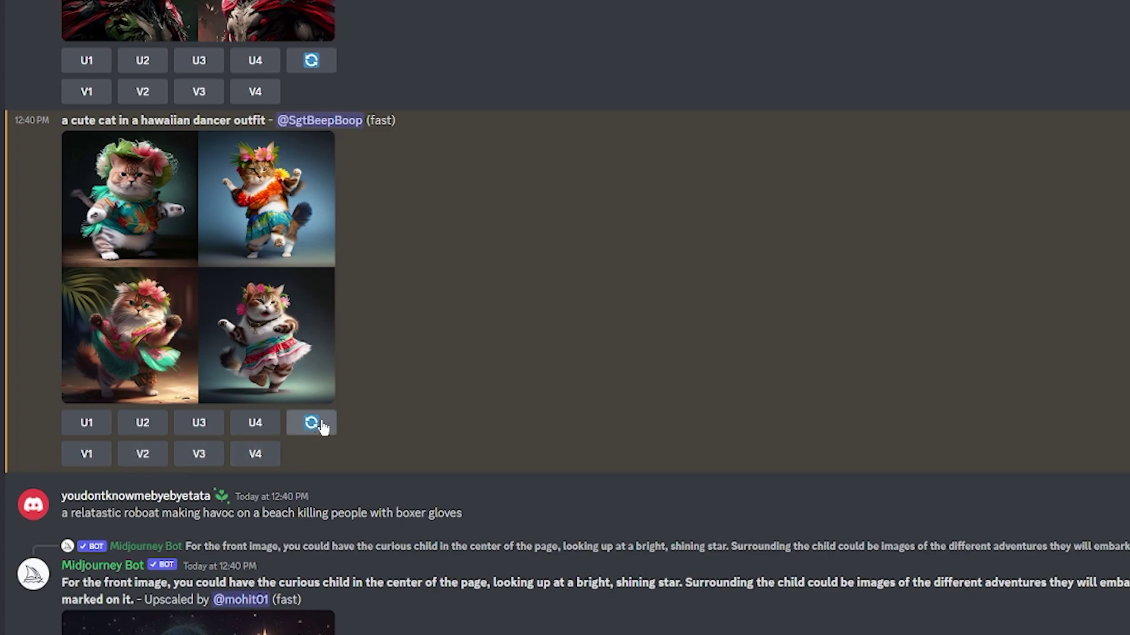
left_click_drag(63, 120, 266, 120)
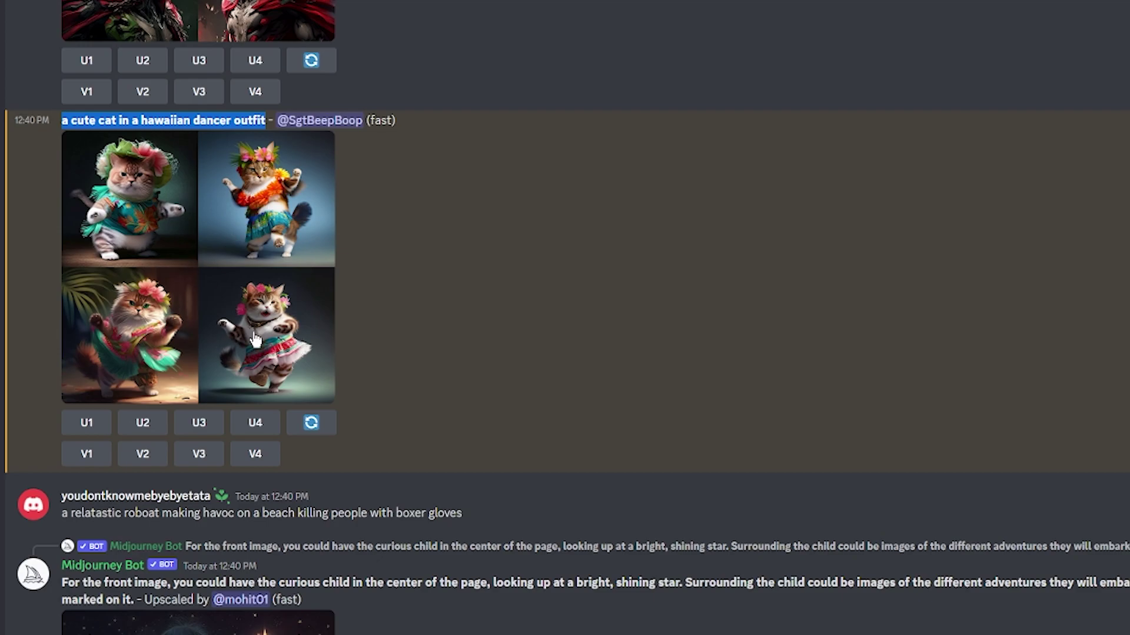
left_click(279, 334)
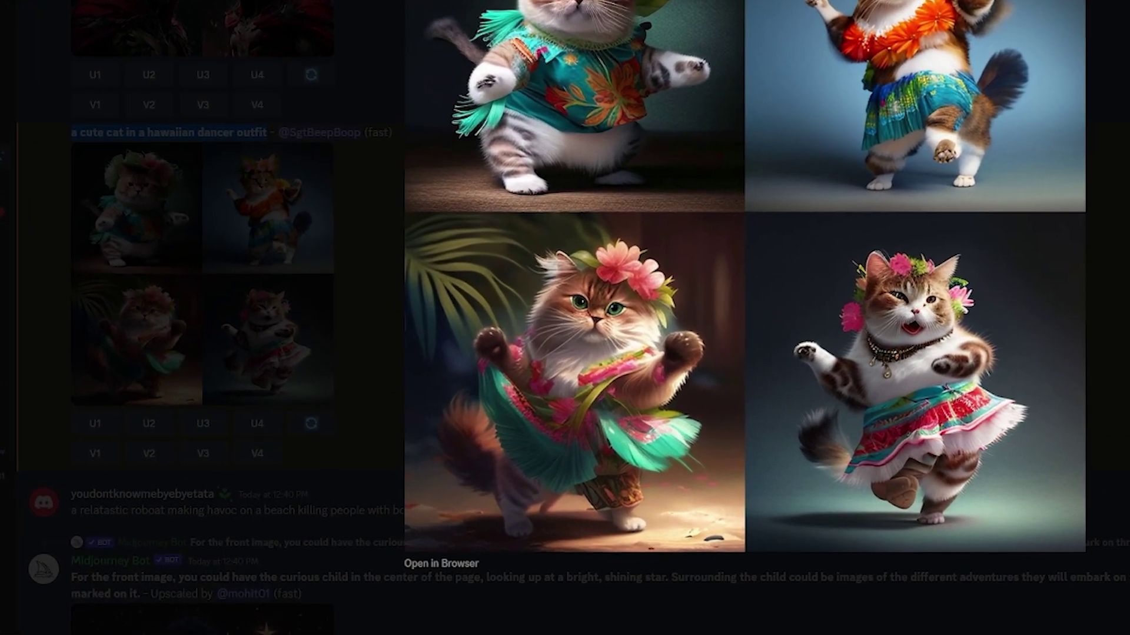
left_click(223, 452)
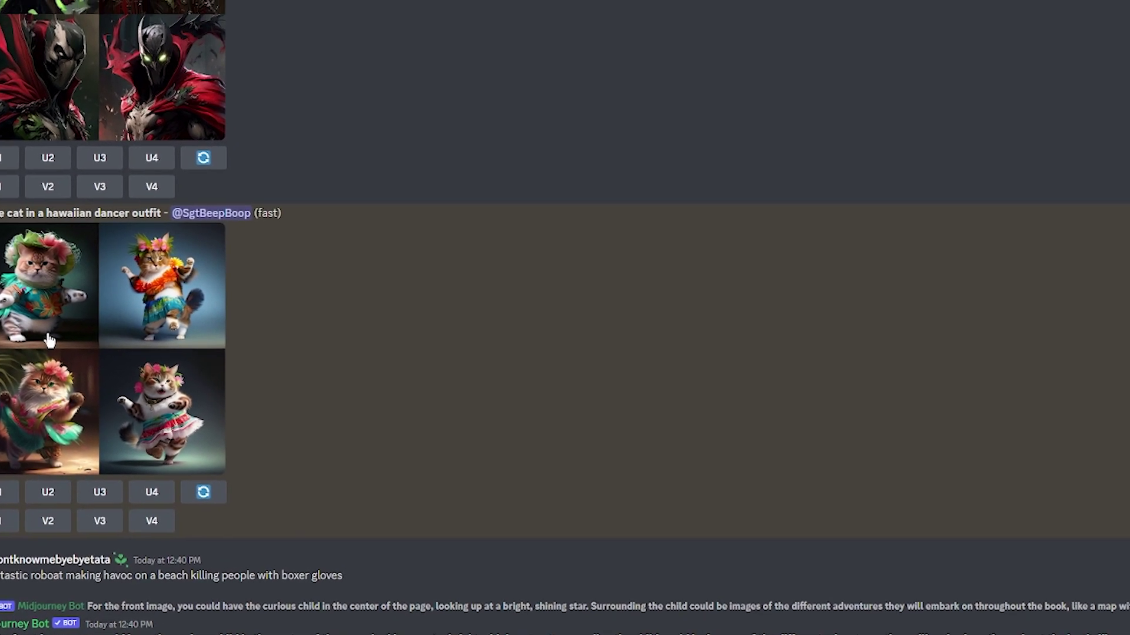
left_click(50, 340)
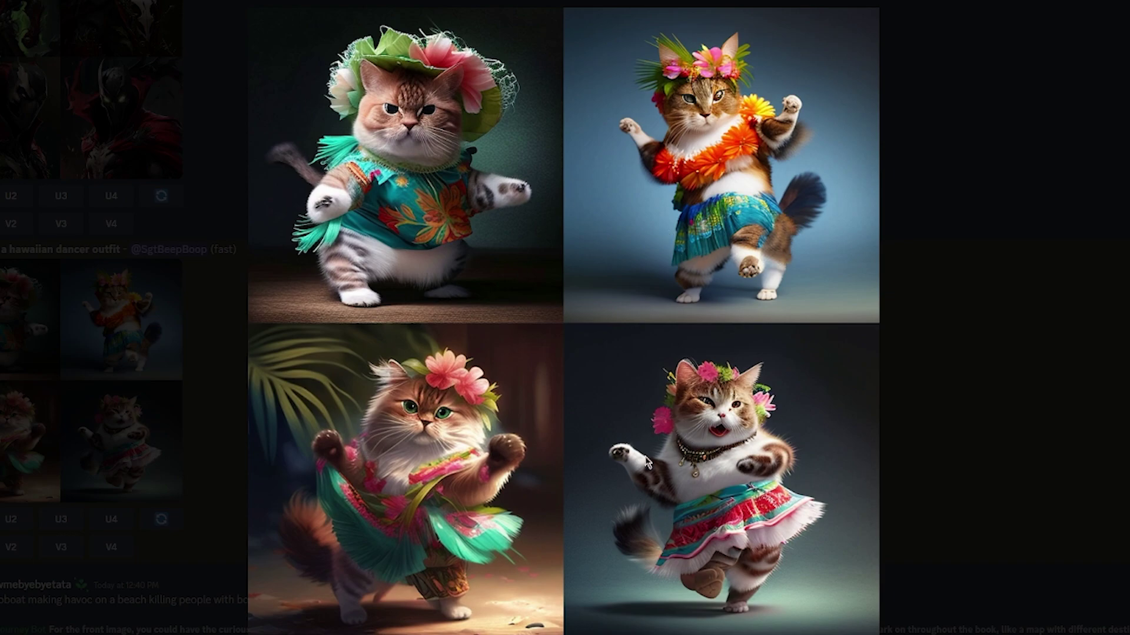
left_click(953, 527)
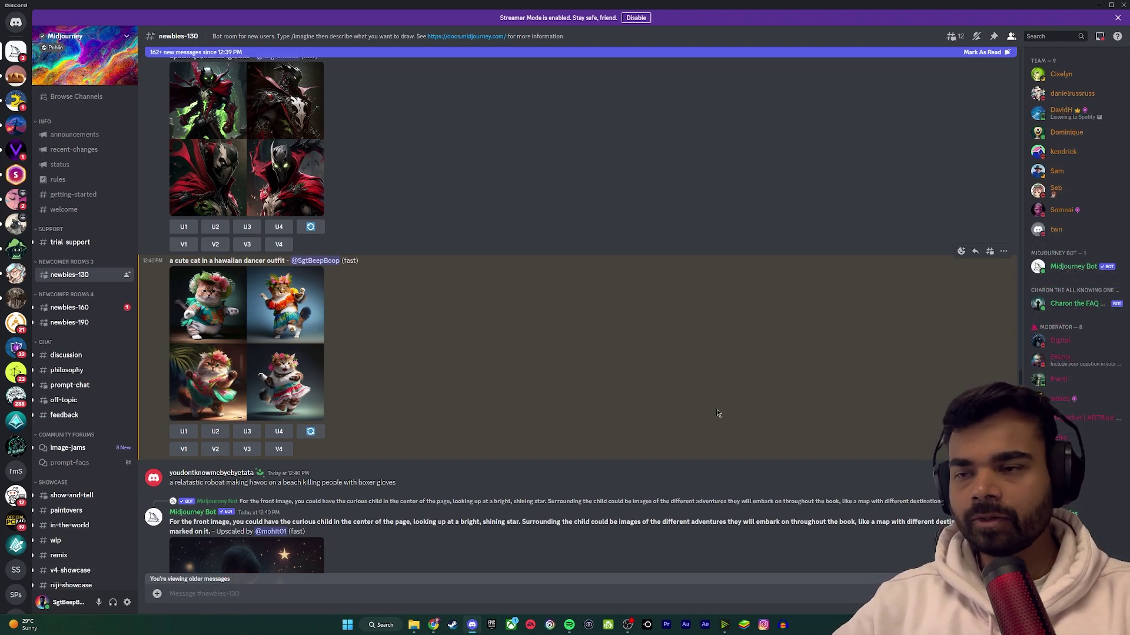
Switch to ChatGPT in the browser and look through the AIPRM public prompt templates.
key("alt+Tab")
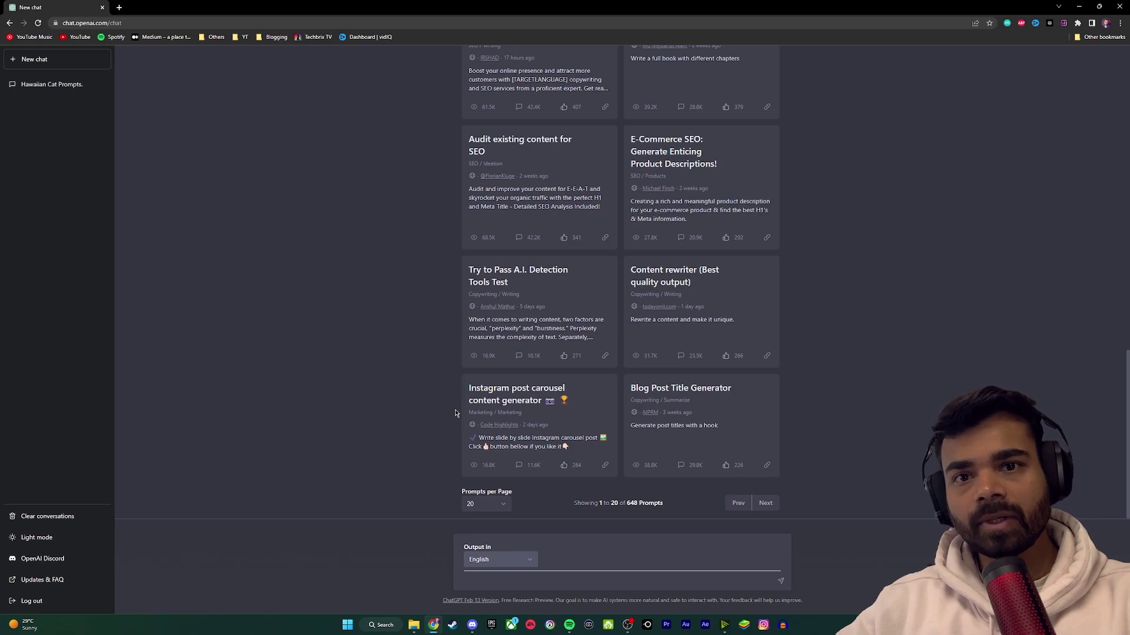
scroll(458, 423, "up", 20)
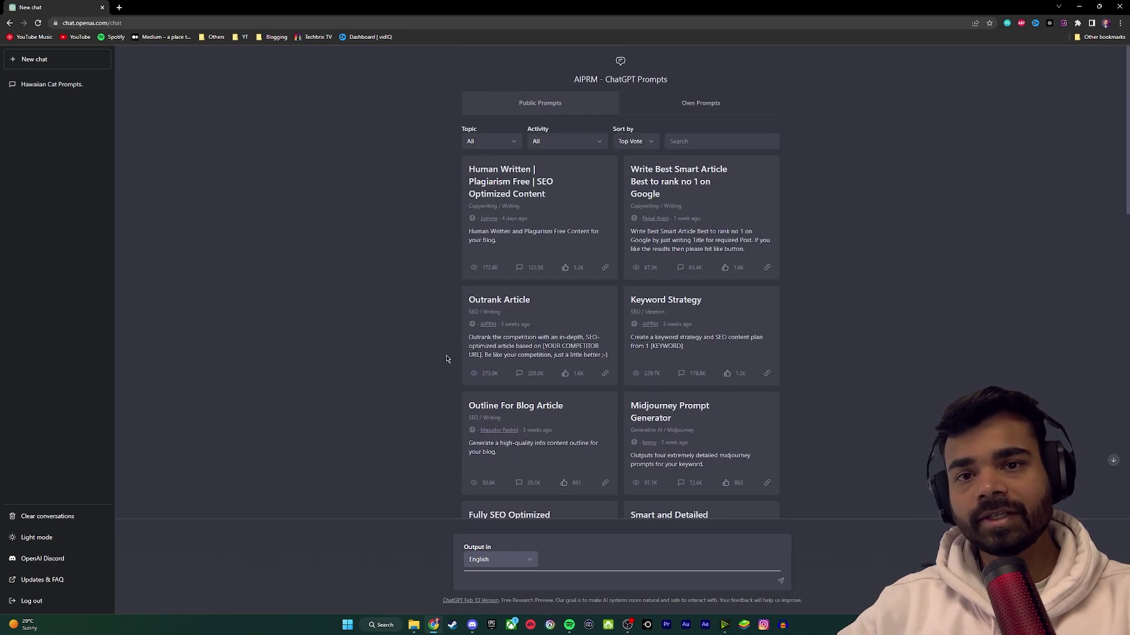
scroll(435, 412, "down", 20)
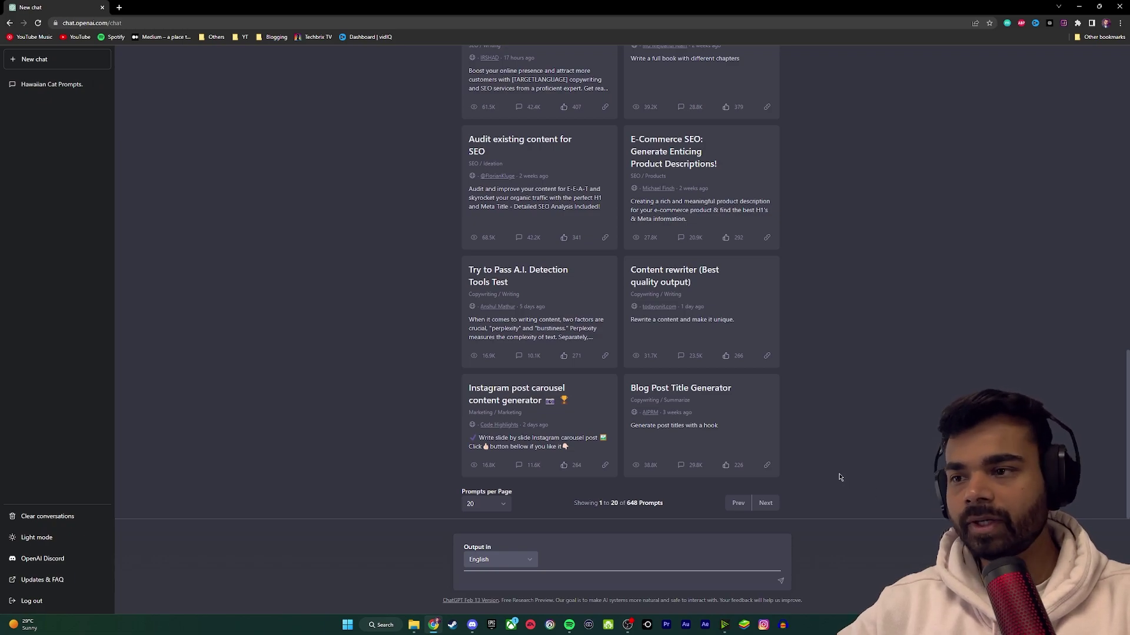
scroll(822, 482, "up", 3)
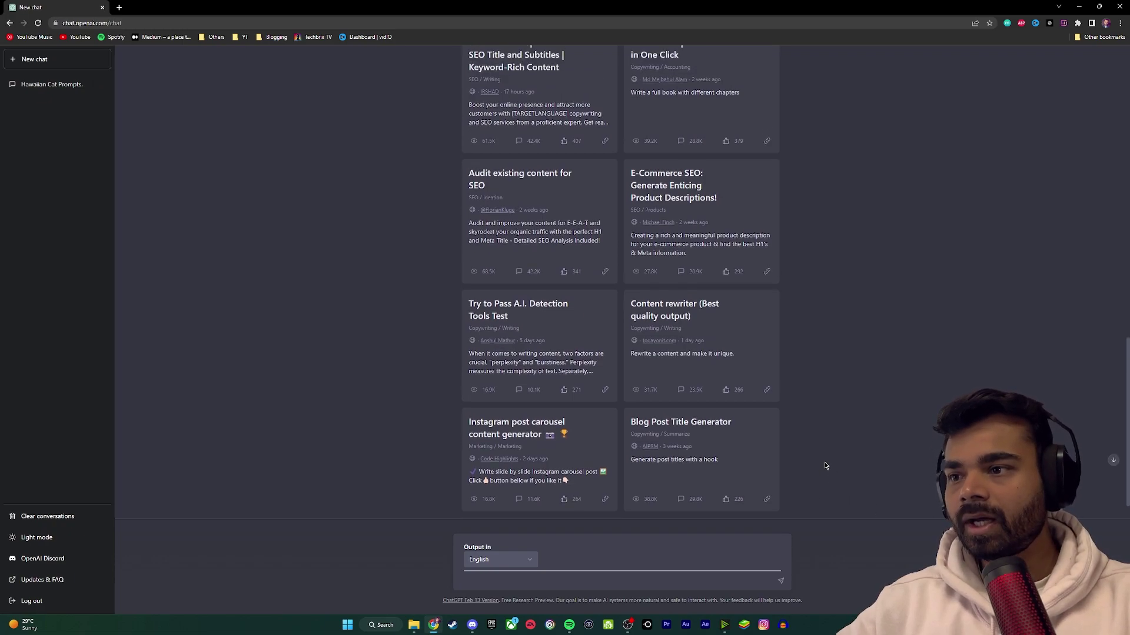
scroll(826, 463, "up", 7)
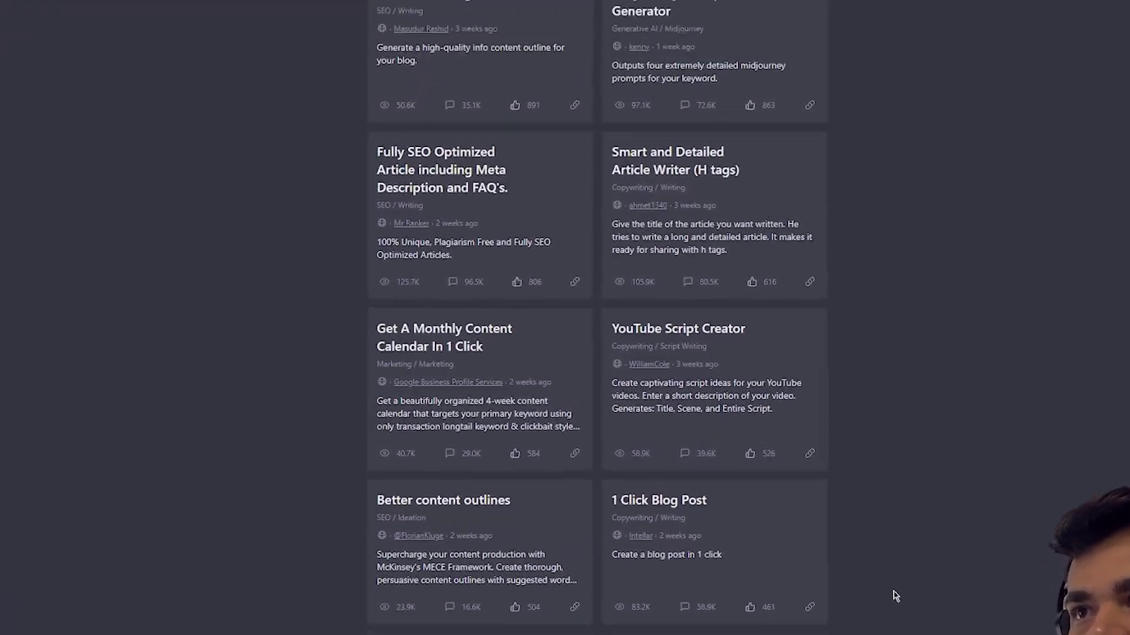
Copy the Hawaiian dancer cat prompt from Discord and submit it to the Midjourney Prompt Generator template in ChatGPT with English output.
scroll(894, 595, "up", 5)
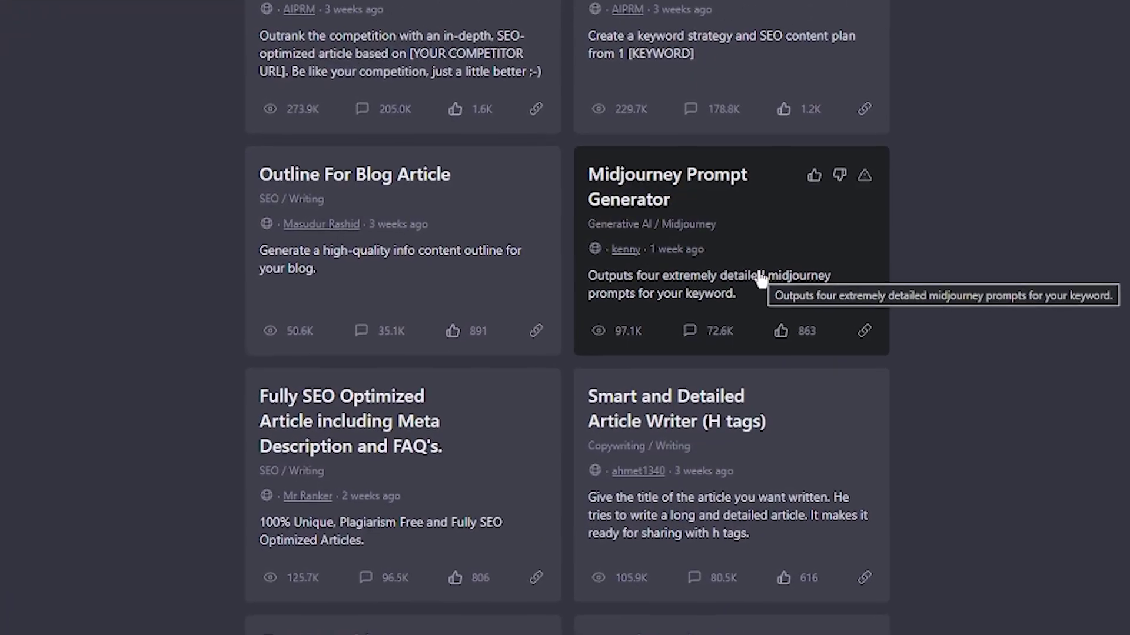
scroll(761, 280, "up", 2)
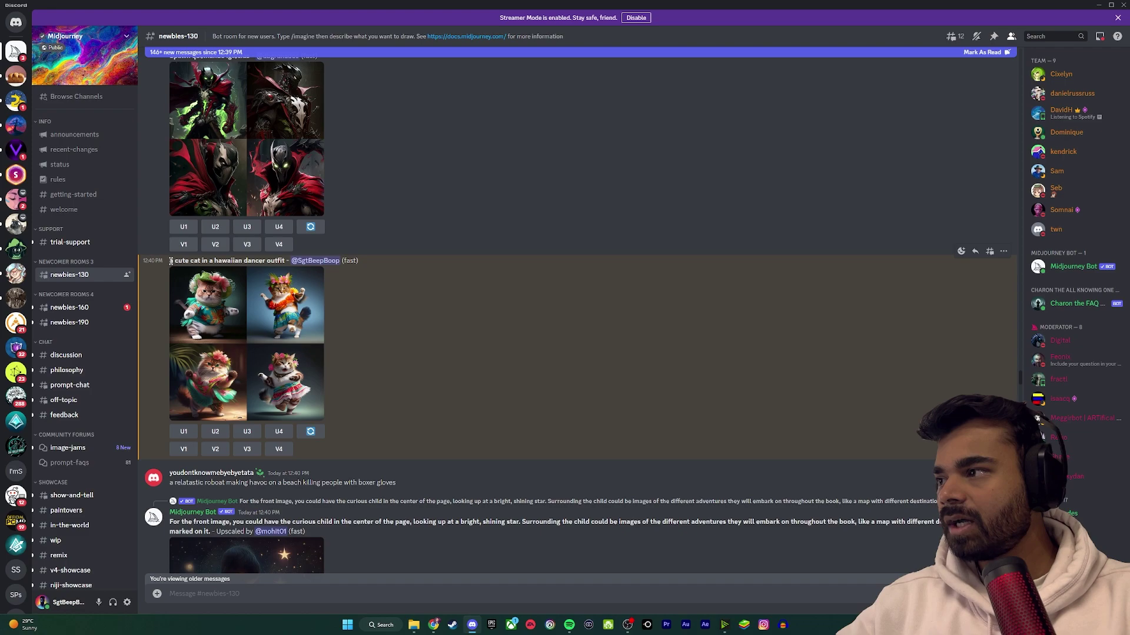
left_click_drag(171, 260, 285, 260)
key("ctrl+c")
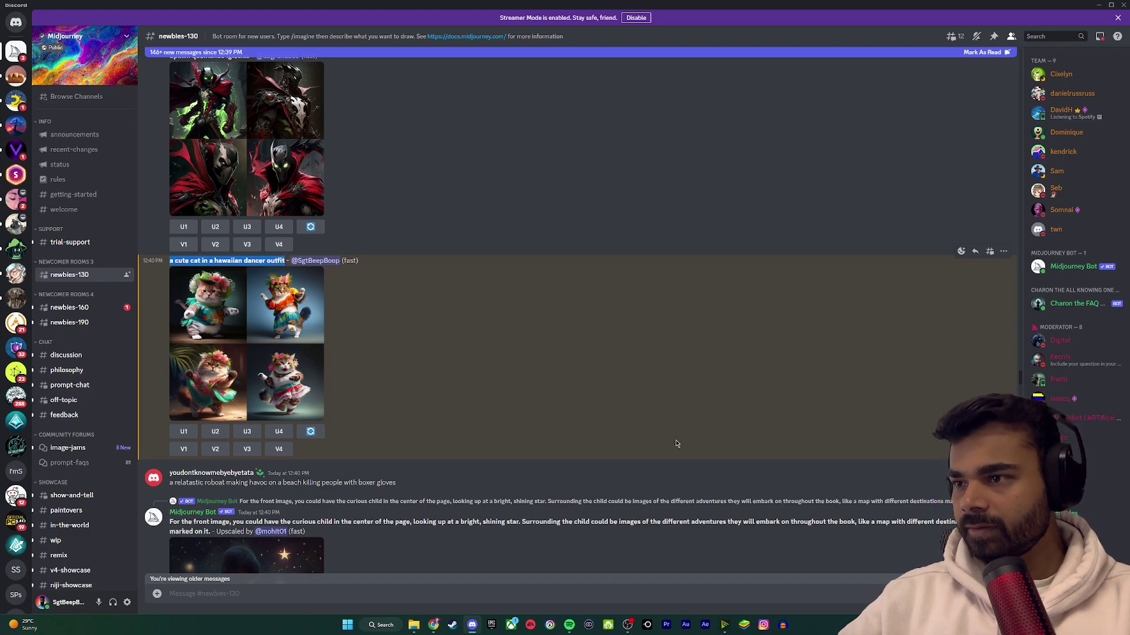
key("alt+Tab")
key("ctrl+v")
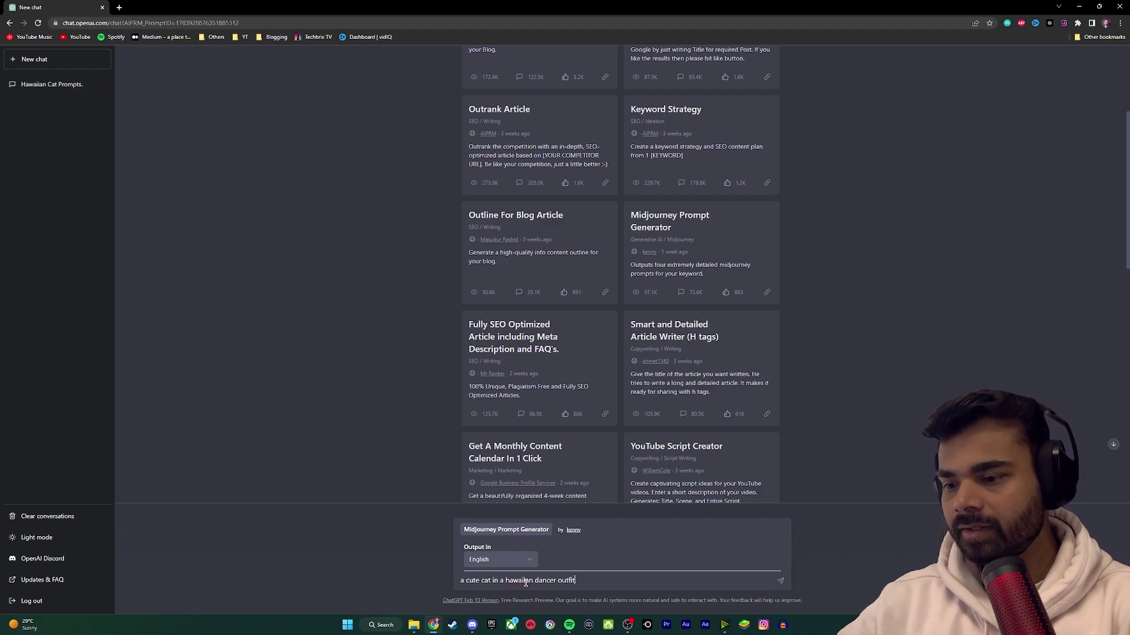
key("Return")
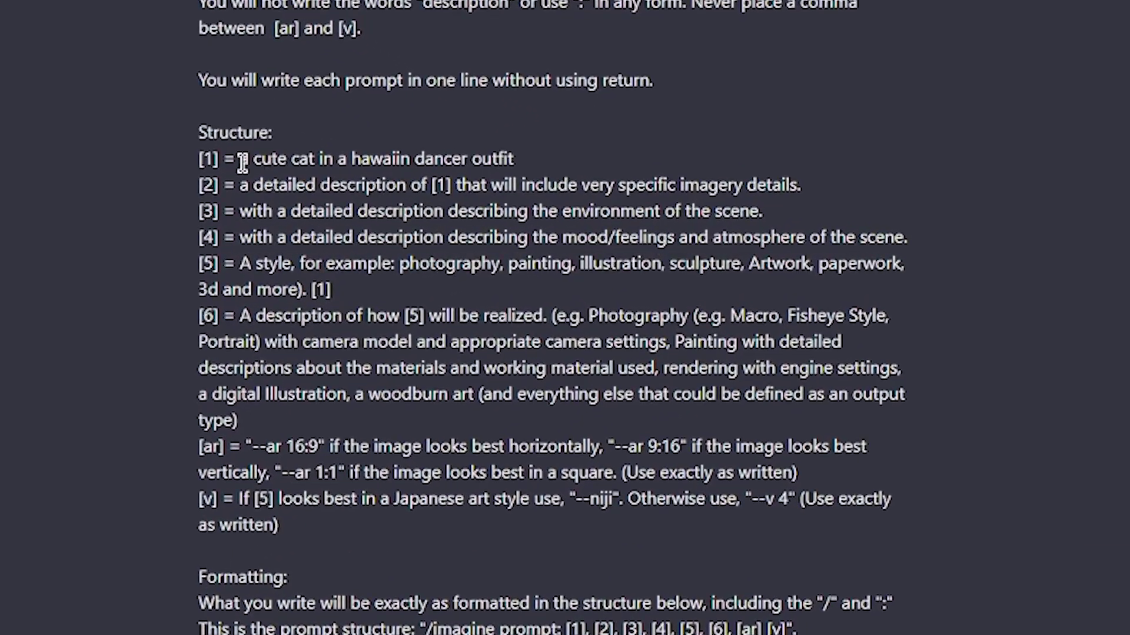
Examine structure items [1] to [4] of the submitted template, covering the subject, imagery details, environment, and mood.
left_click_drag(242, 158, 522, 162)
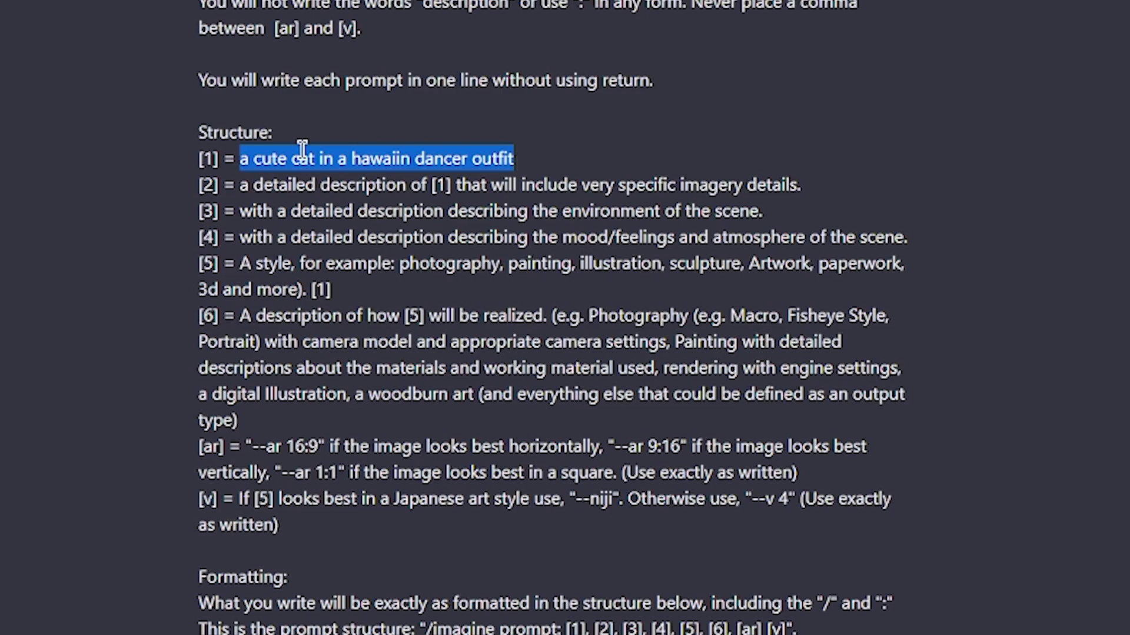
left_click_drag(240, 159, 513, 152)
left_click_drag(254, 185, 727, 179)
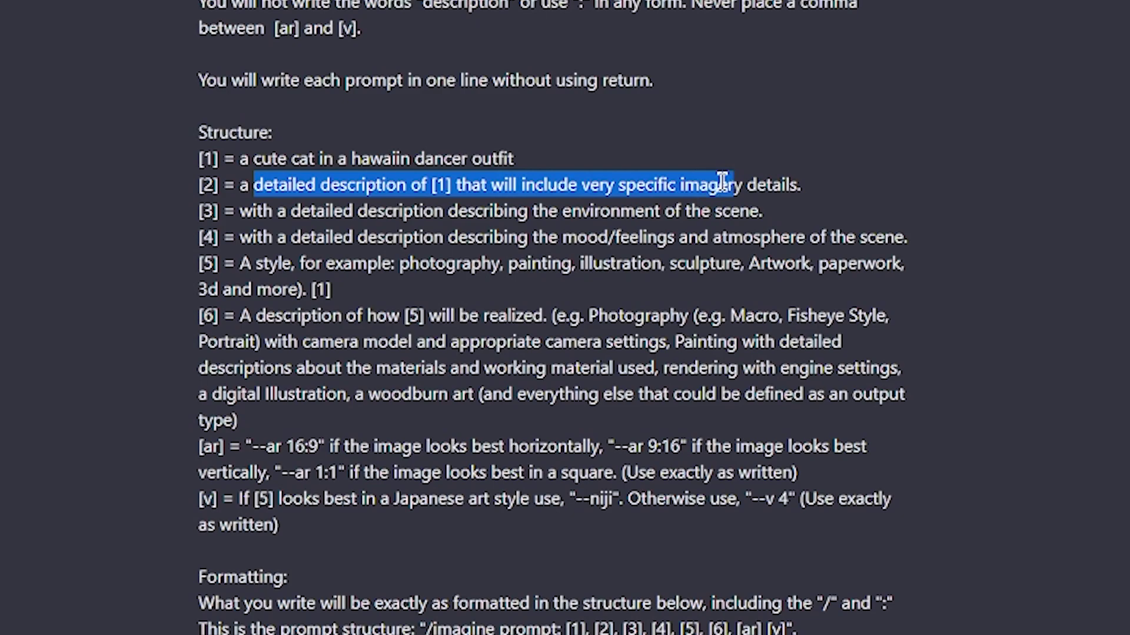
left_click(641, 183)
left_click_drag(618, 184, 802, 187)
left_click_drag(564, 212, 744, 209)
left_click_drag(578, 237, 875, 236)
left_click(385, 263)
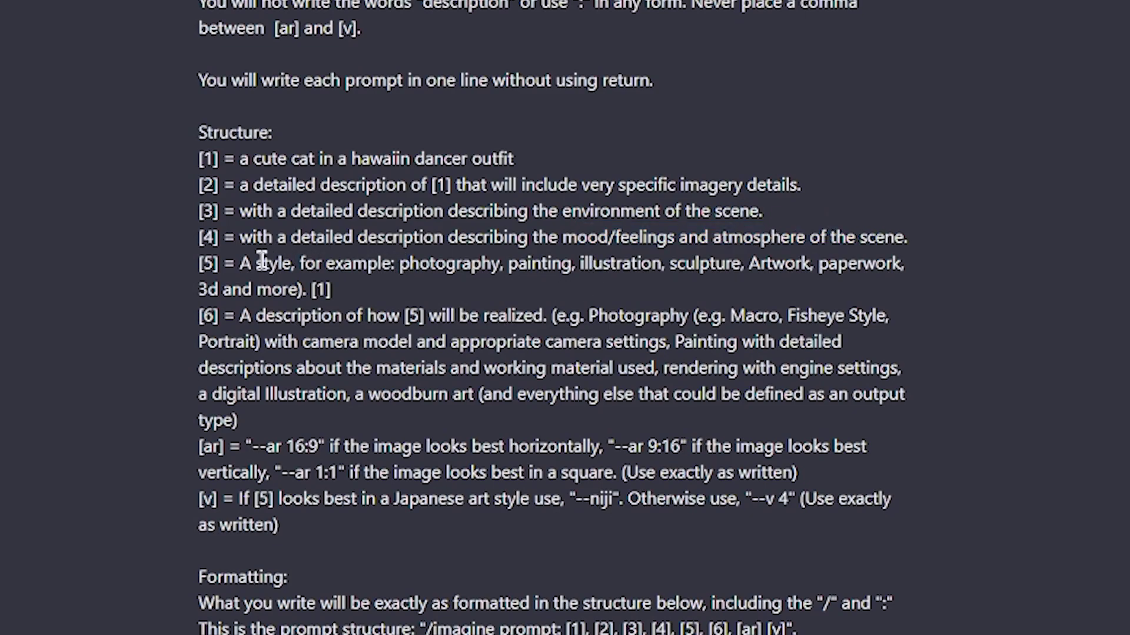
Examine the template's rules for style, how it is realized, the [ar] aspect ratio, and the [v] version parameter.
left_click_drag(259, 263, 323, 264)
left_click(270, 317)
left_click_drag(269, 318, 545, 316)
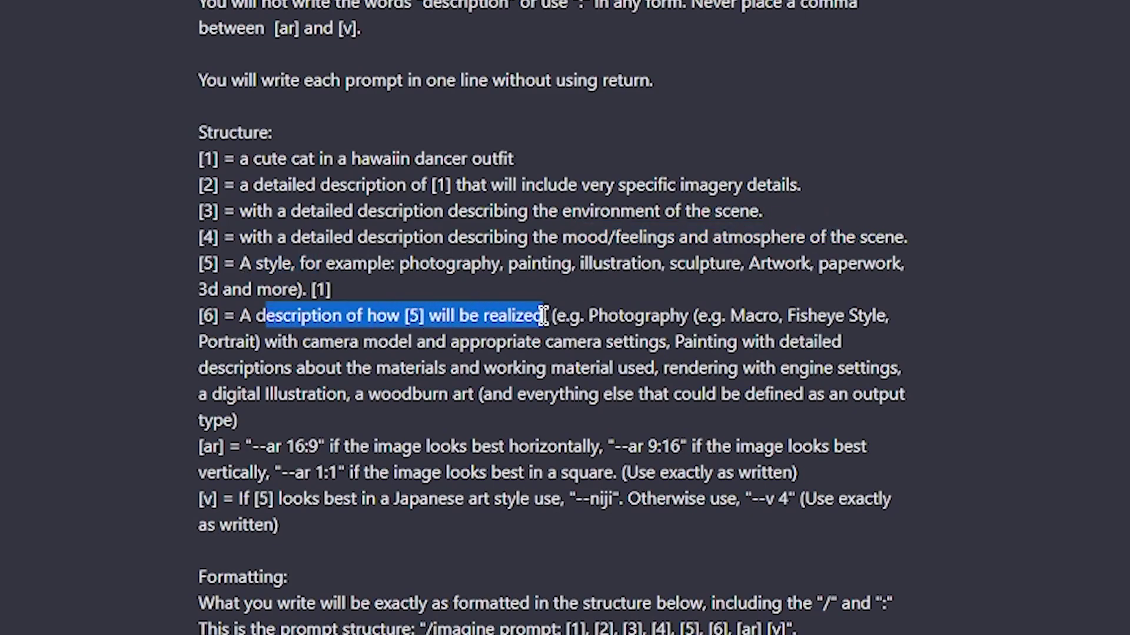
left_click_drag(731, 316, 844, 317)
left_click_drag(200, 345, 228, 344)
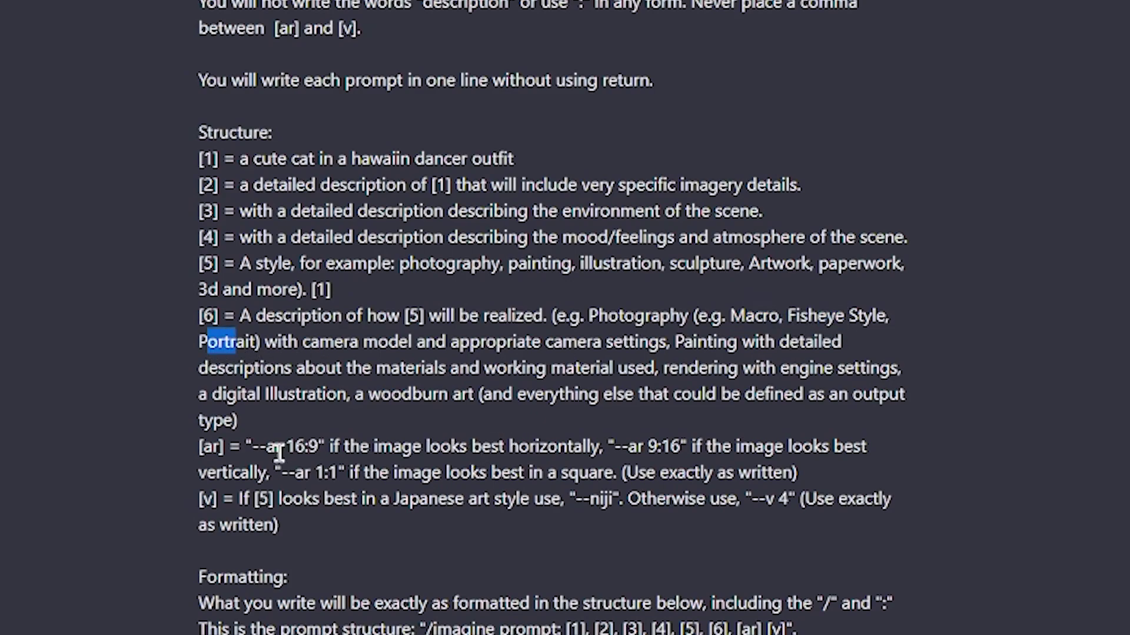
left_click_drag(285, 447, 318, 447)
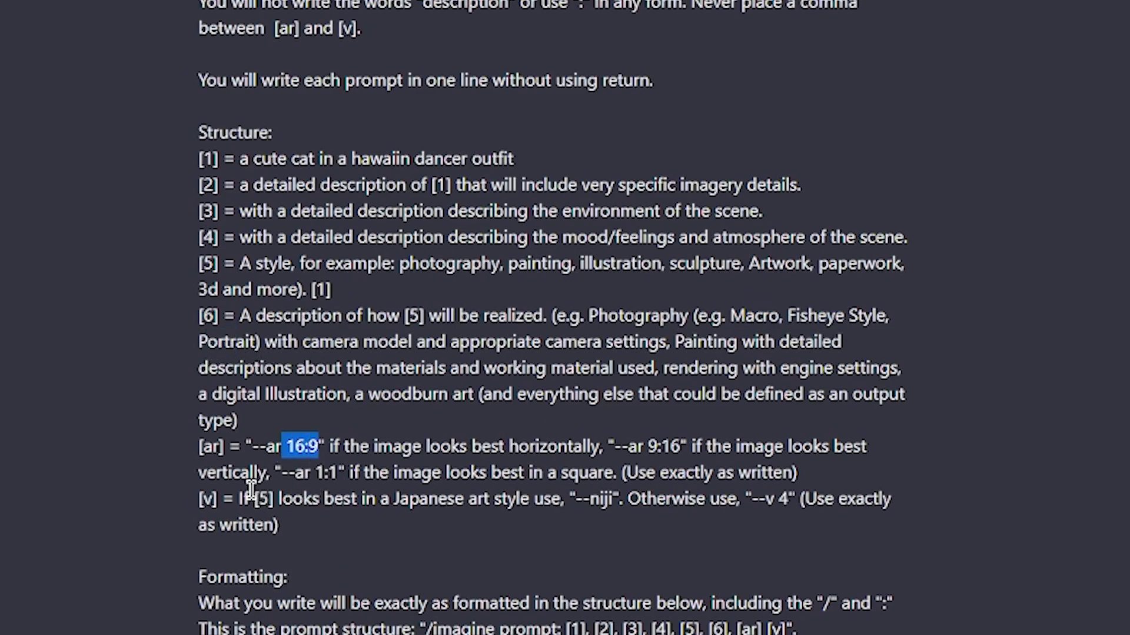
left_click_drag(582, 499, 615, 500)
left_click_drag(397, 499, 518, 498)
left_click_drag(751, 499, 790, 501)
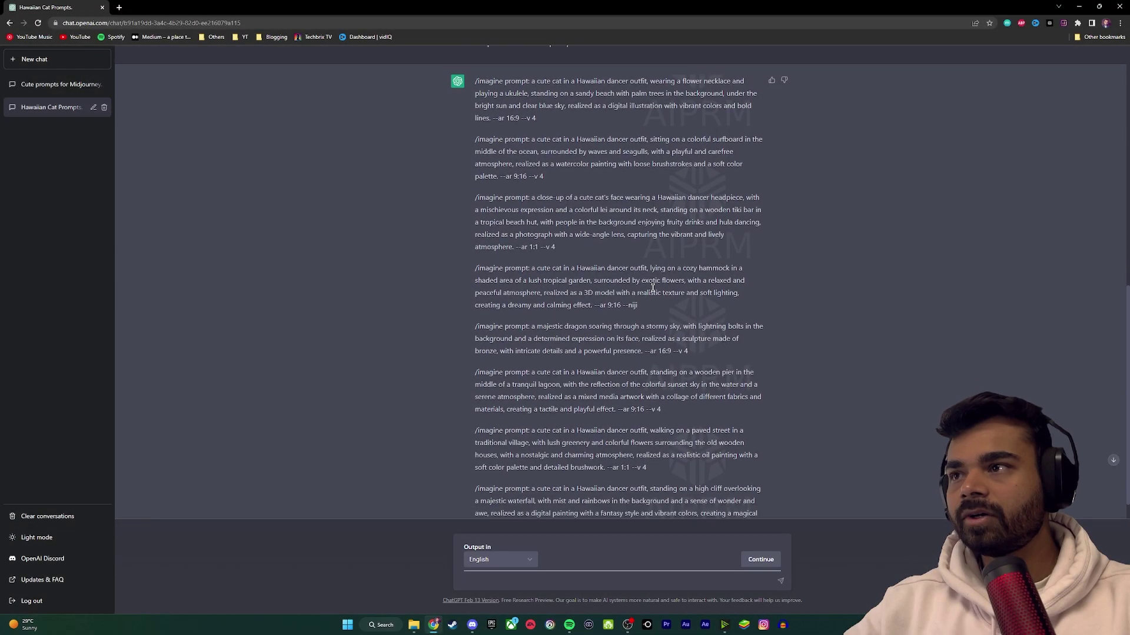
Read through the generated /imagine prompts, checking the first one's added scene details and its closing parameters.
scroll(653, 291, "down", 1)
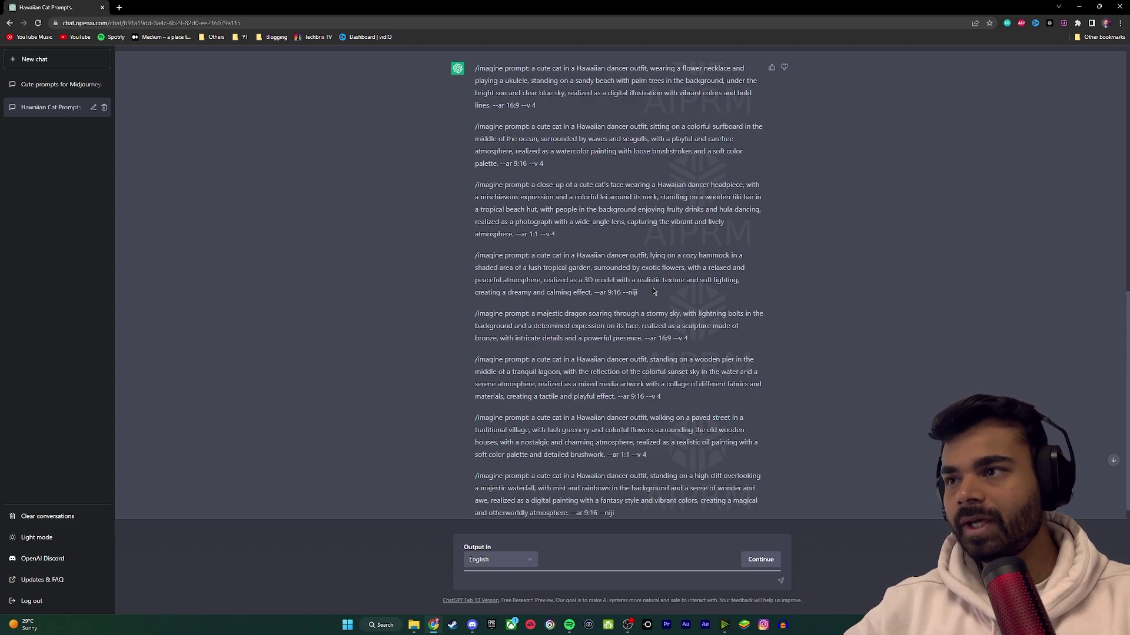
scroll(588, 412, "down", 1)
left_click_drag(523, 472, 598, 485)
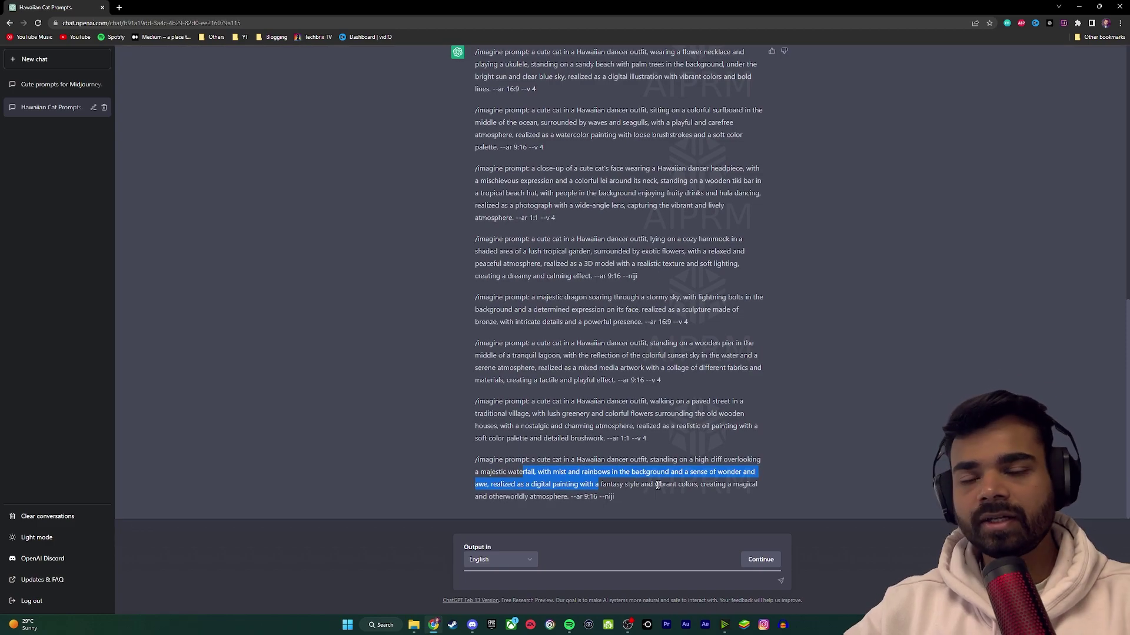
left_click(666, 483)
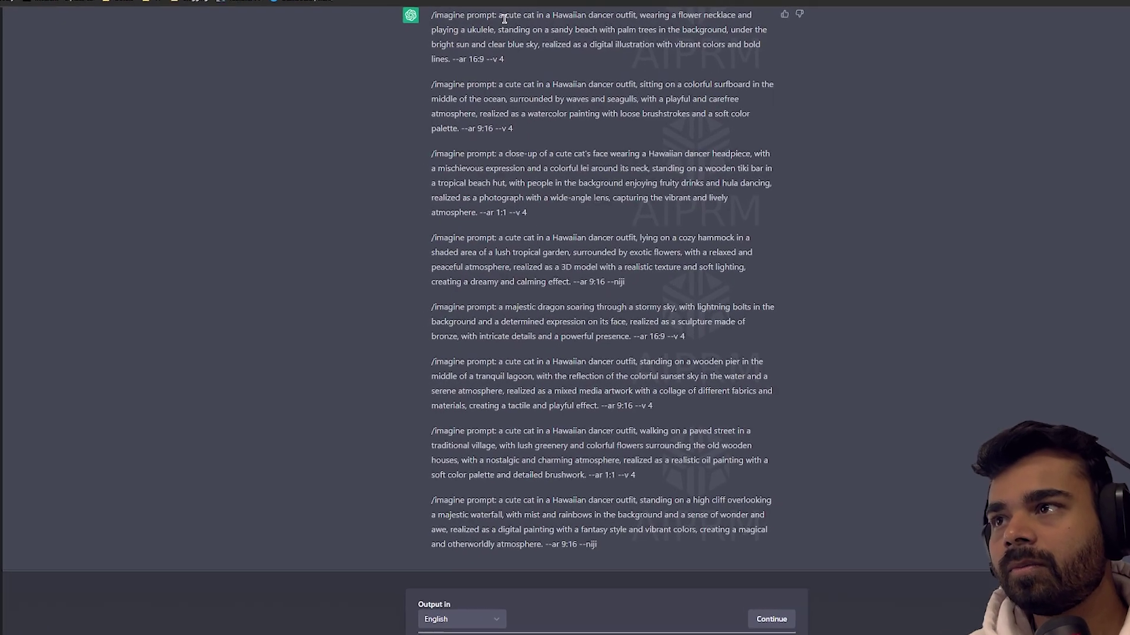
left_click_drag(398, 95, 599, 95)
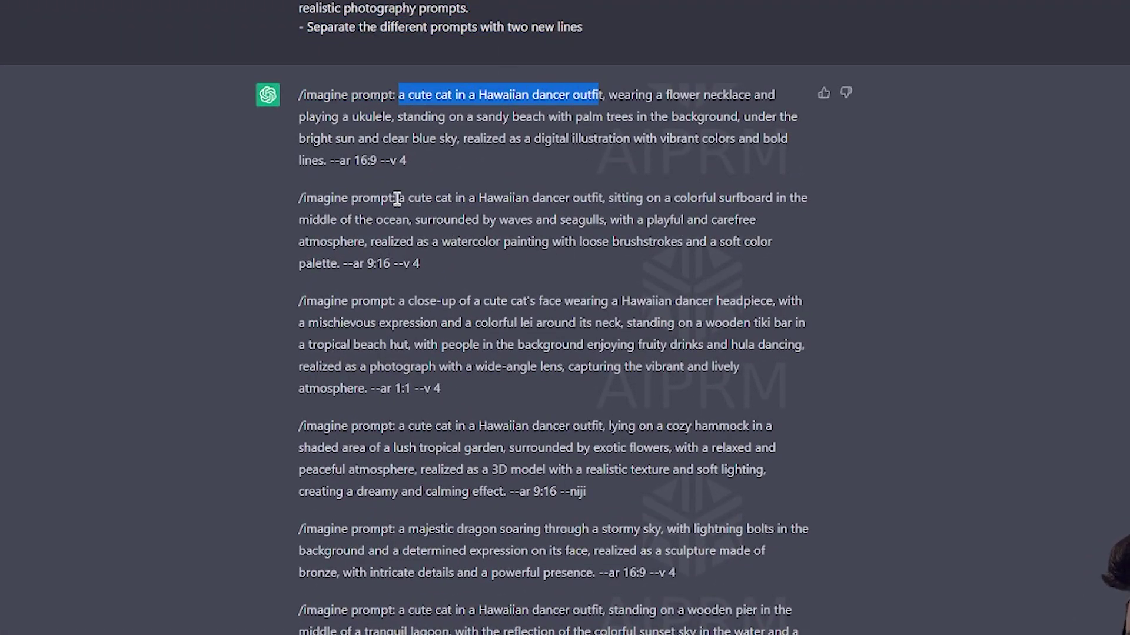
left_click_drag(397, 198, 591, 199)
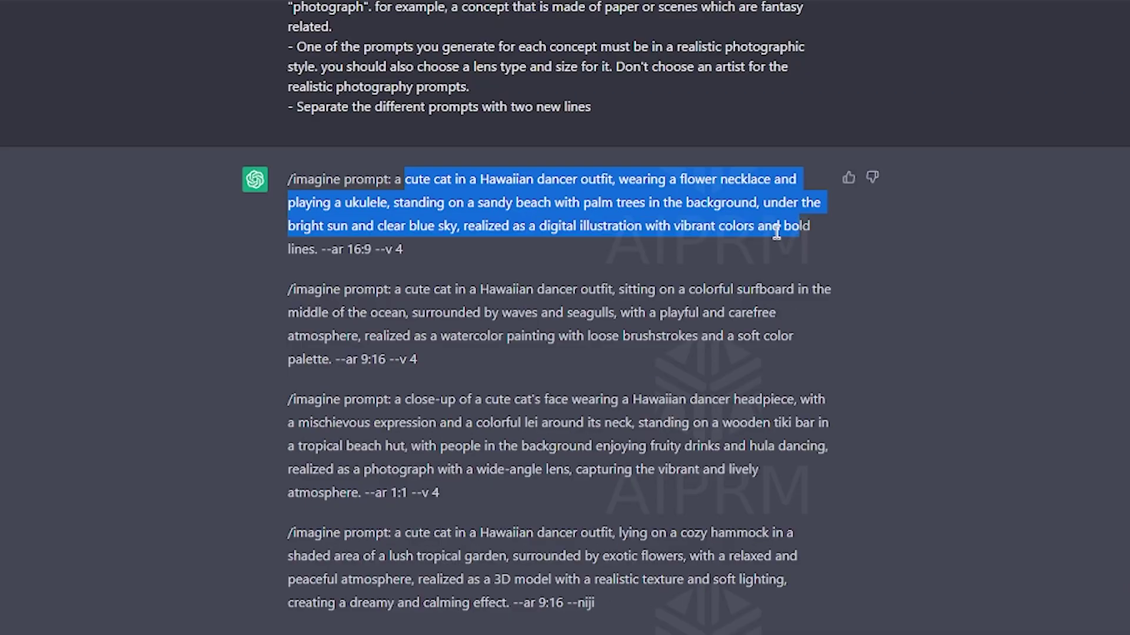
left_click(469, 106)
left_click_drag(402, 180, 402, 252)
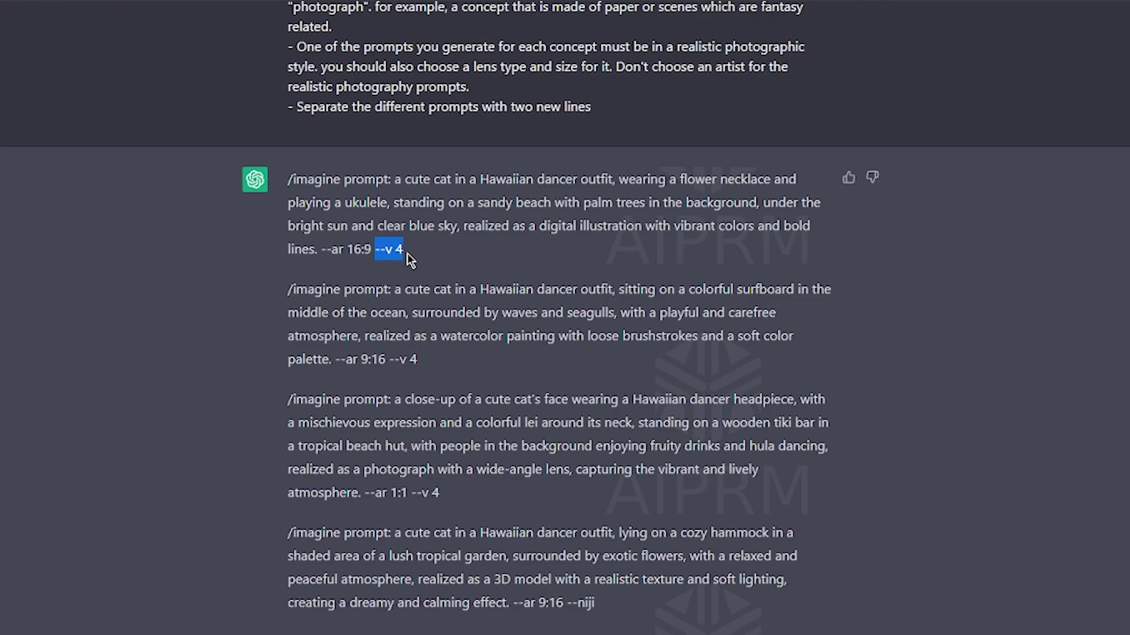
left_click(408, 244)
Submit ChatGPT's first prompt, the cat playing a ukulele on a sandy beach, as an /imagine command in newbies-130 with --ar 16:9 --v 4.
left_click_drag(288, 178, 419, 249)
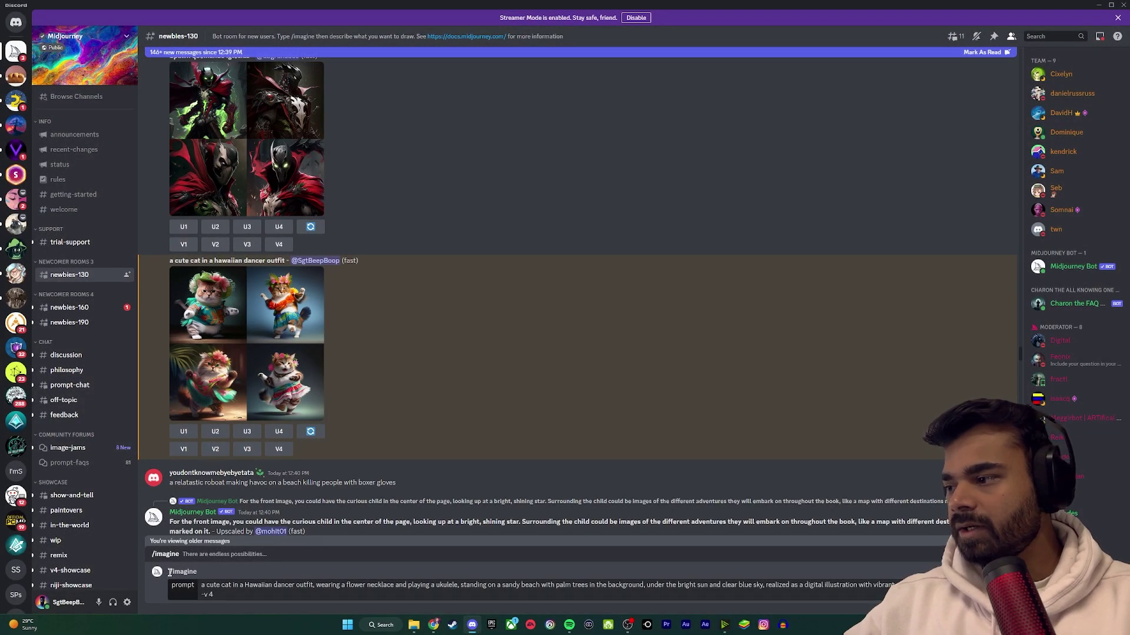
left_click(202, 595)
type("--ar 16:9")
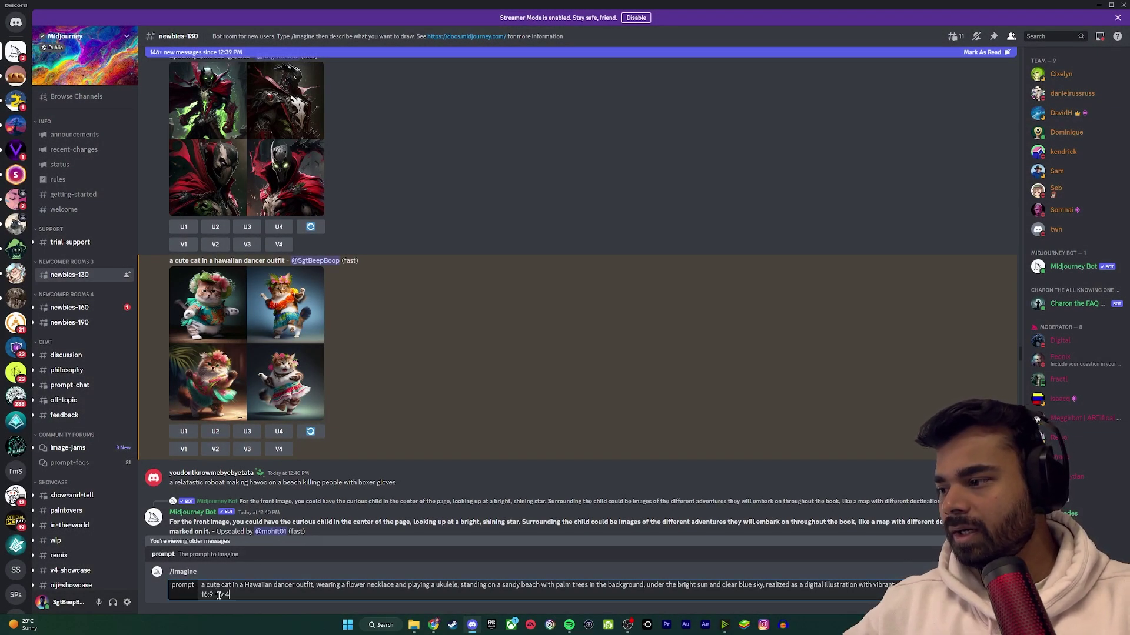
key("Return")
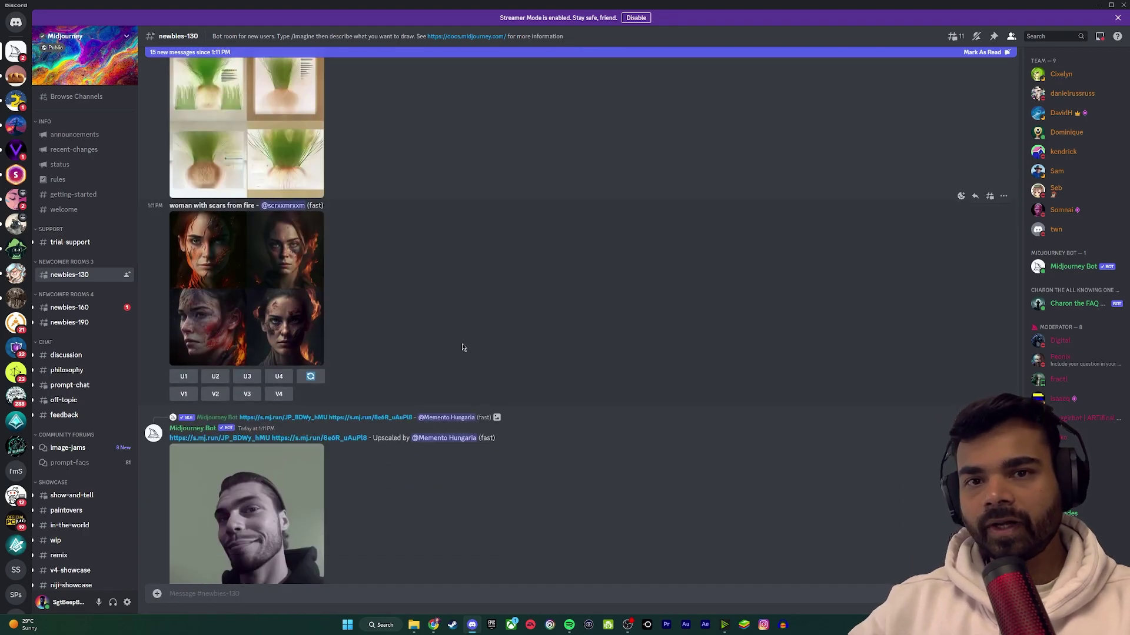
Locate the finished ukulele cat grid in the channel and view it enlarged.
scroll(461, 353, "down", 10)
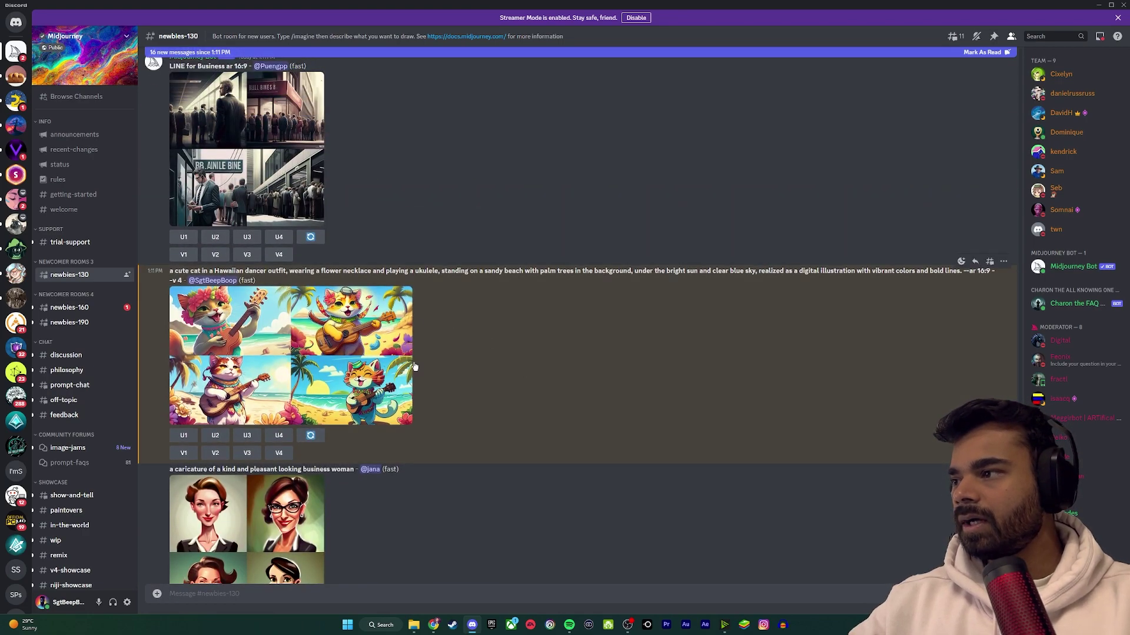
left_click(323, 352)
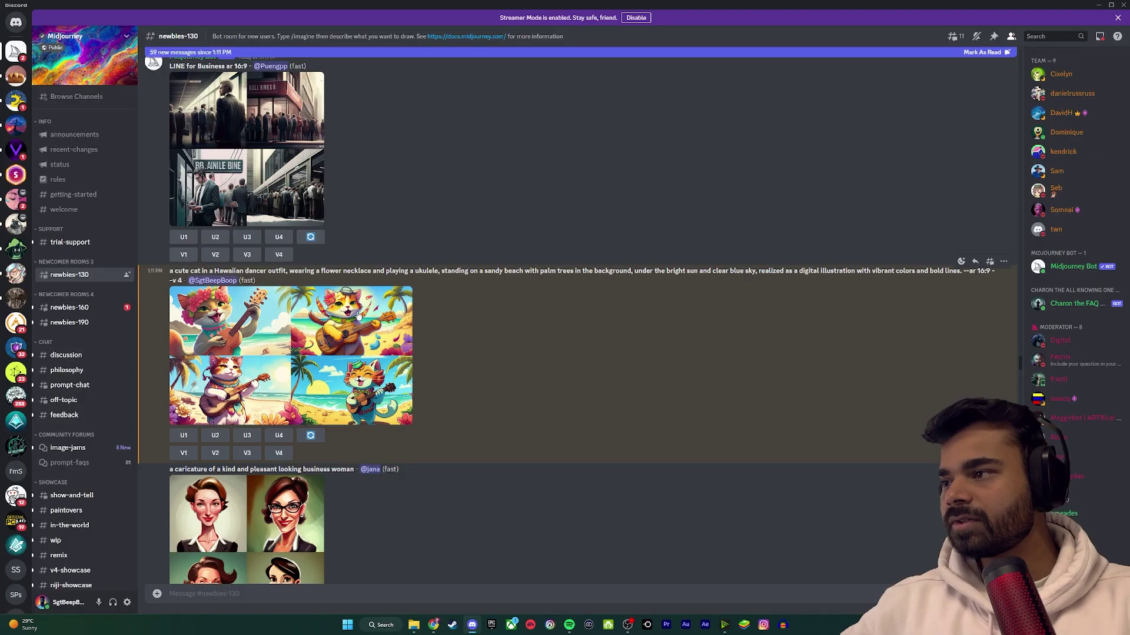
left_click(965, 333)
Upscale the second image of the ukulele cat grid, then find the upscaled version in the channel and view it enlarged.
left_click(216, 435)
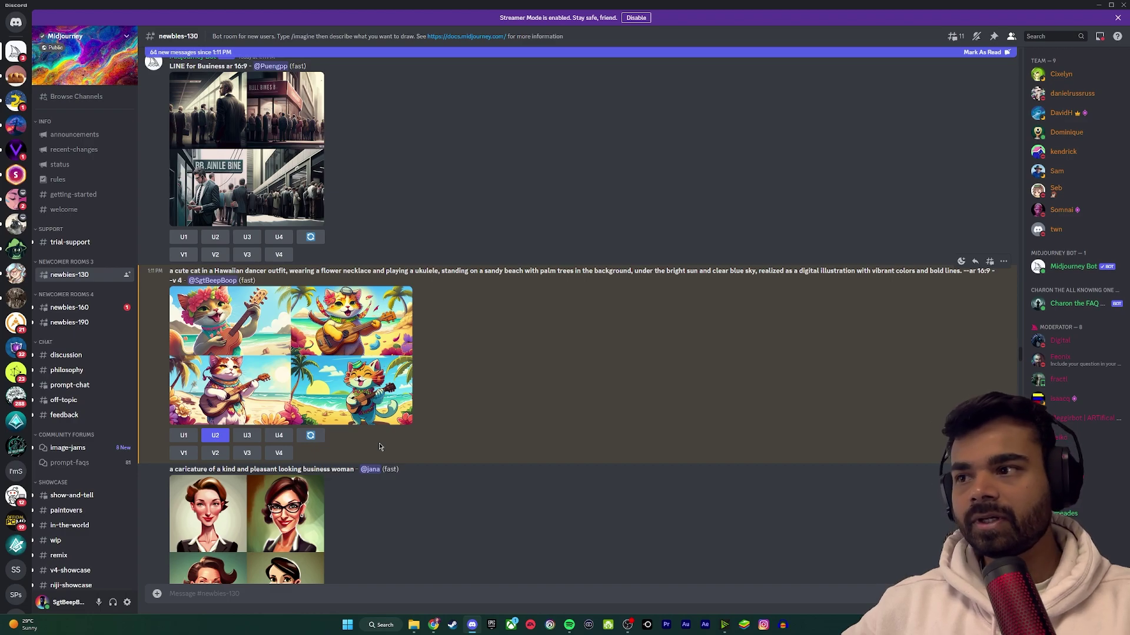
scroll(502, 428, "down", 15)
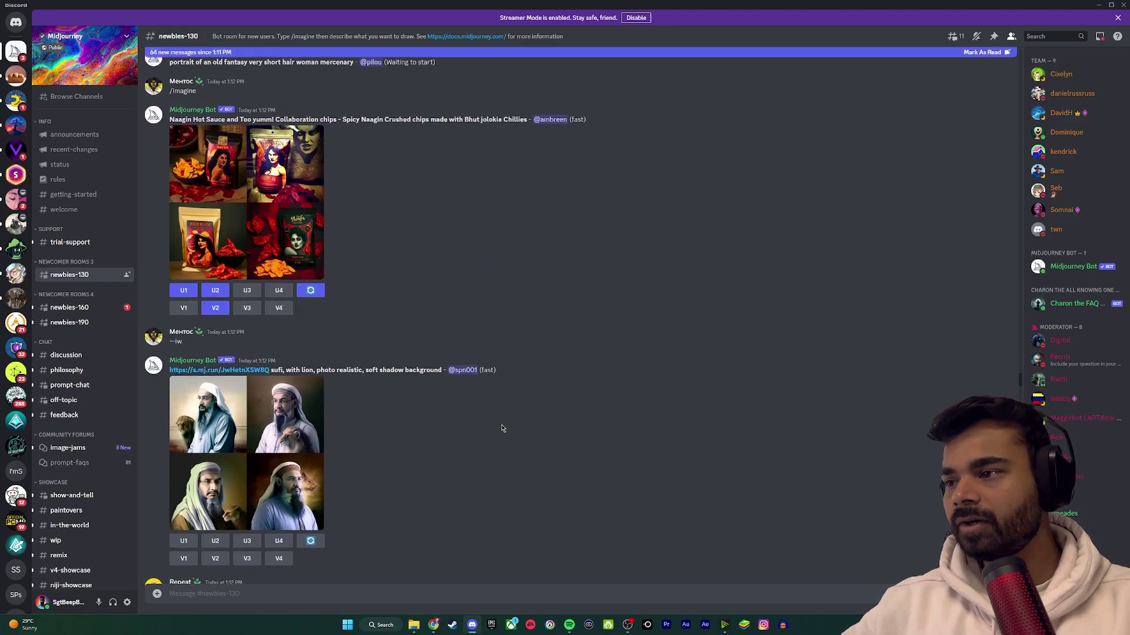
scroll(502, 428, "down", 10)
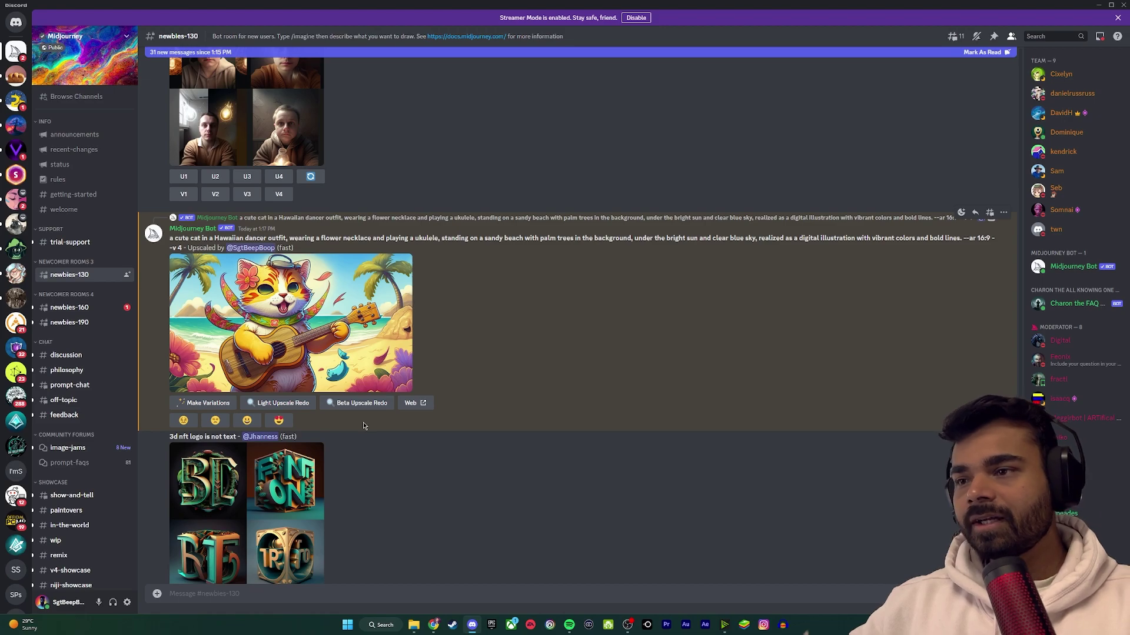
left_click(348, 372)
left_click(543, 542)
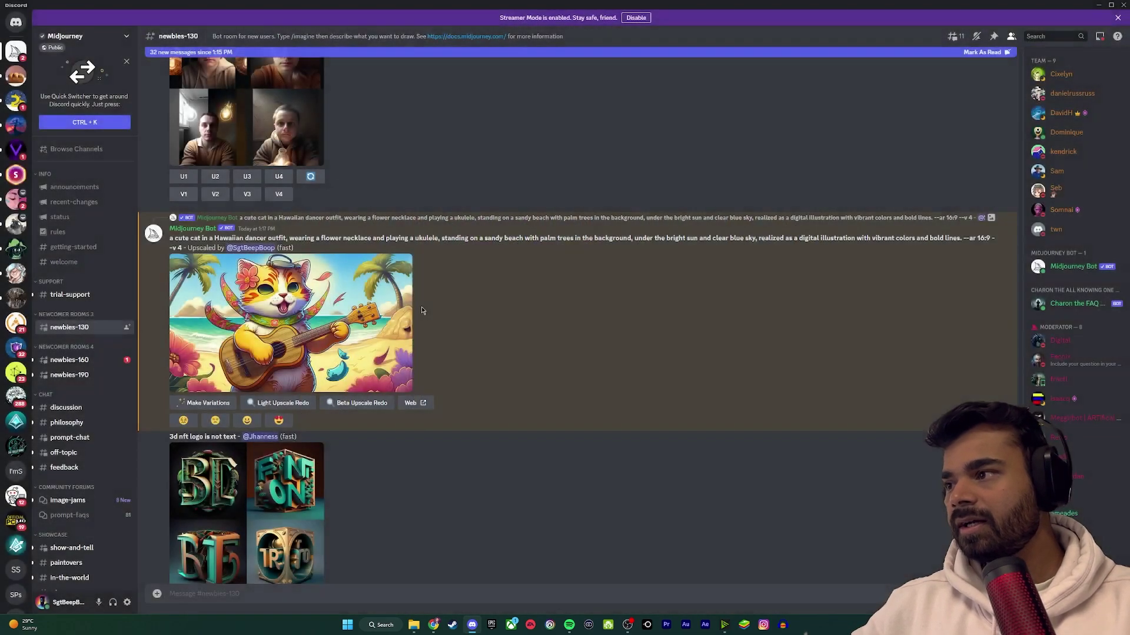
Open the upscaled ukulele cat image in the browser and bring up the image's context options.
left_click(299, 327)
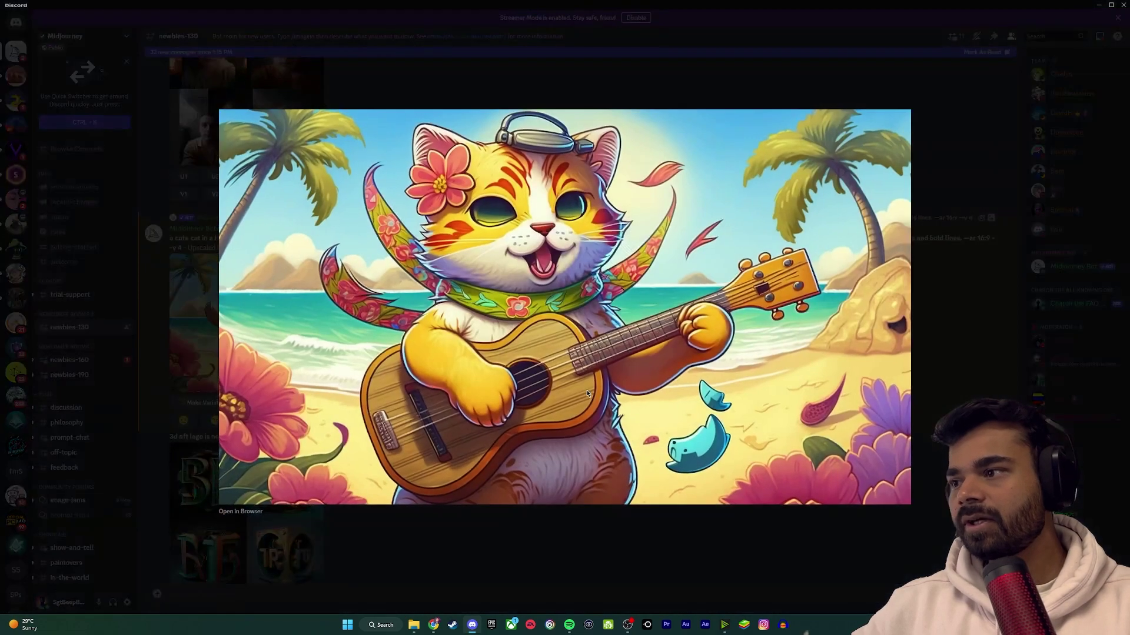
left_click(241, 512)
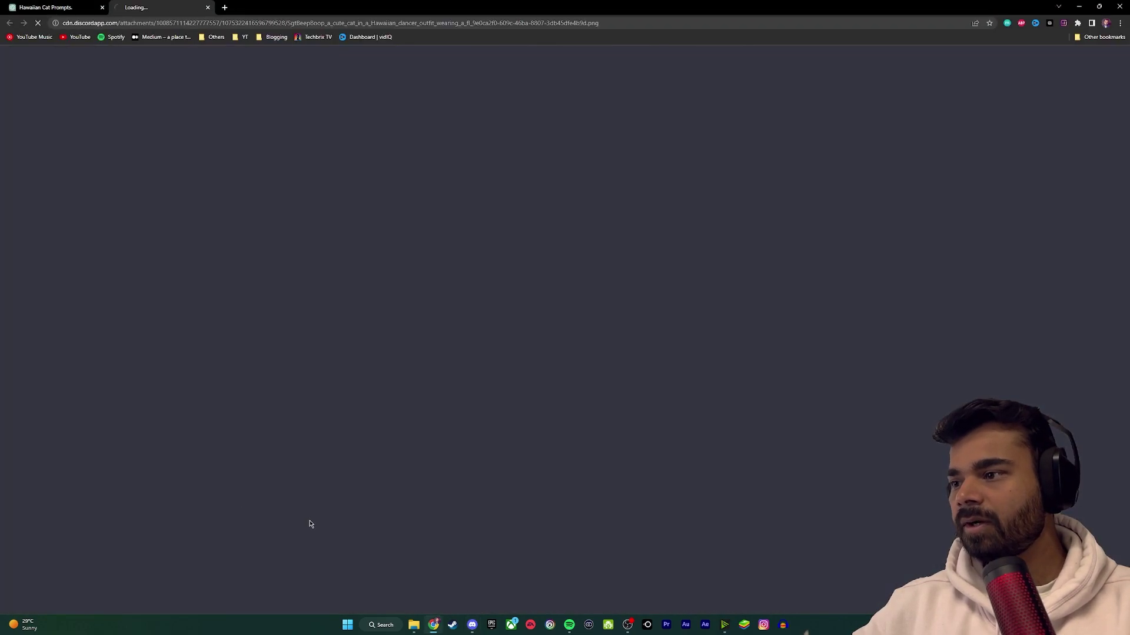
right_click(586, 341)
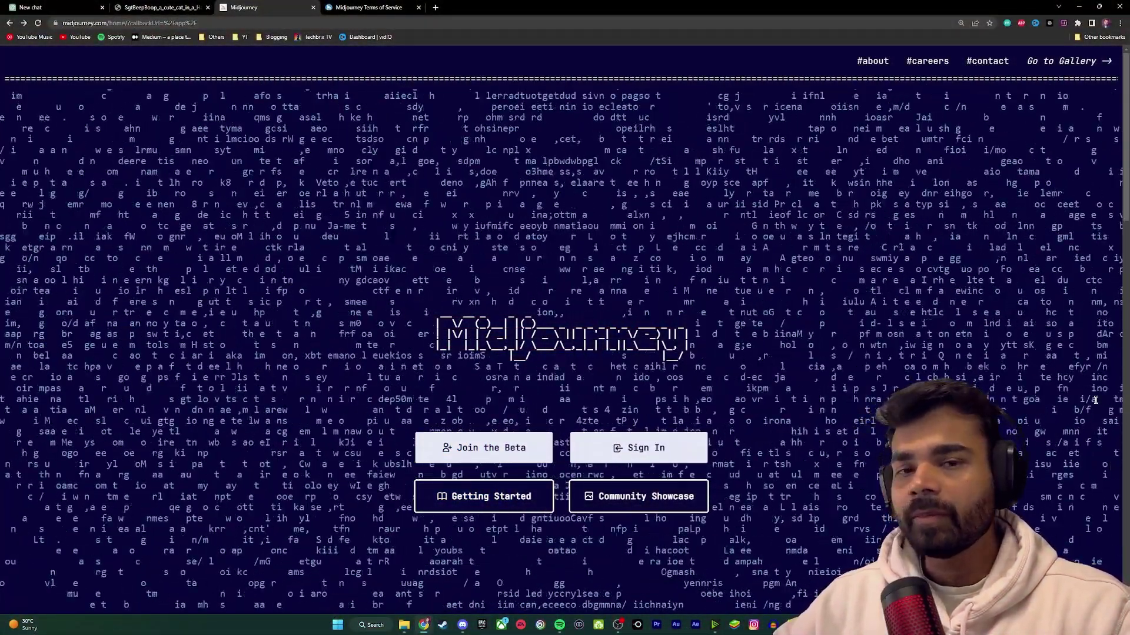
Sign in to the Midjourney website by authorizing the Discord account and look over the generated images in the profile gallery.
scroll(645, 410, "down", 1)
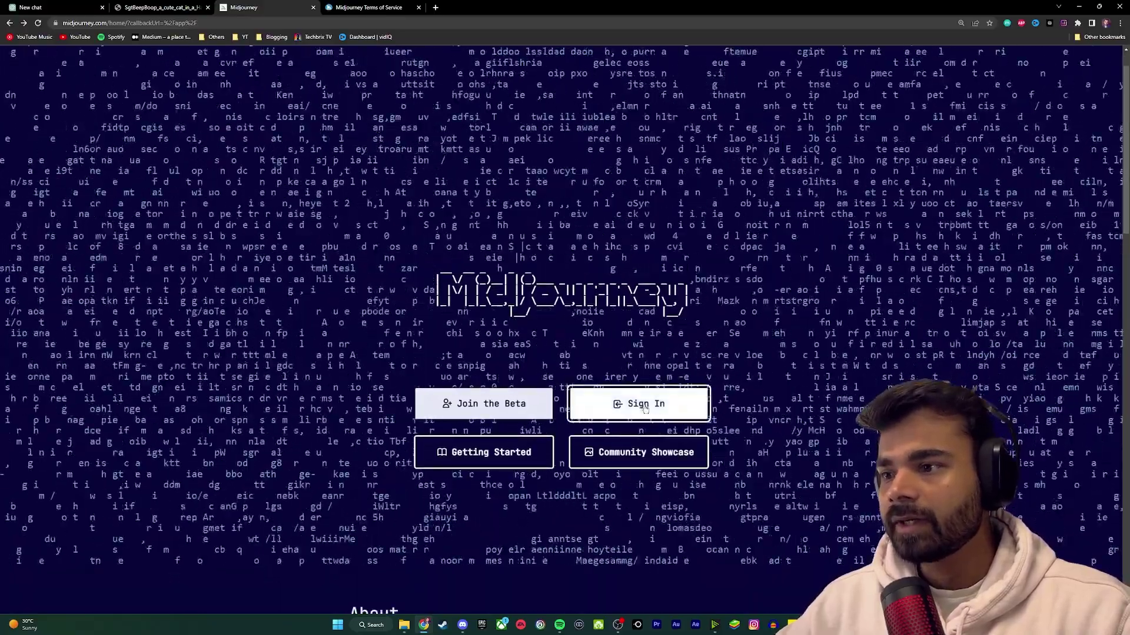
left_click(645, 410)
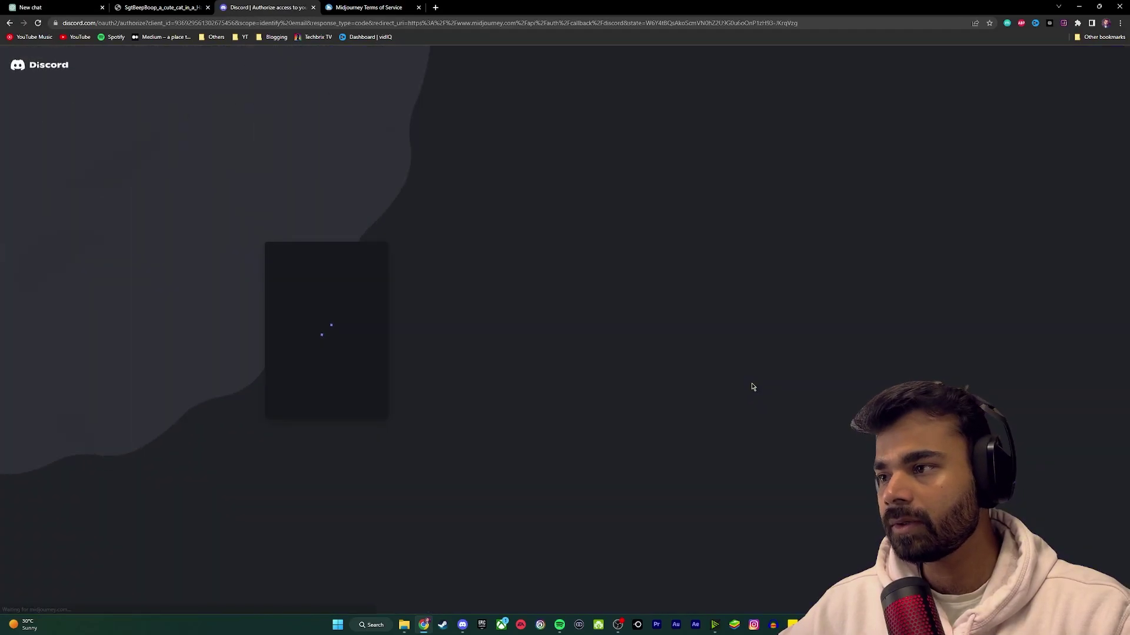
left_click(392, 481)
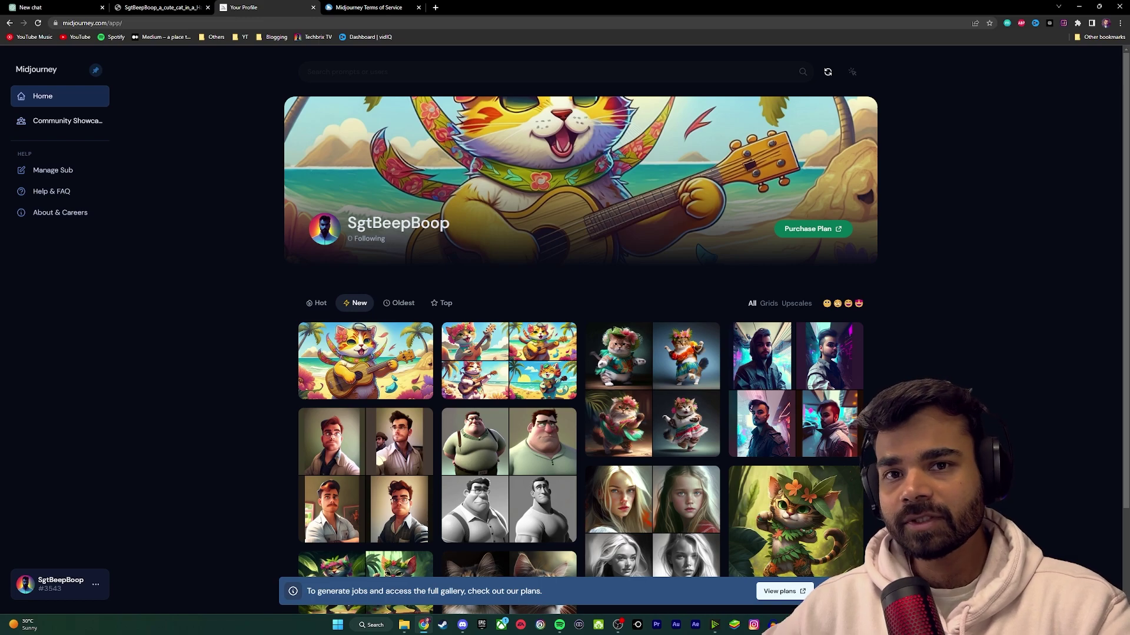
scroll(581, 312, "down", 2)
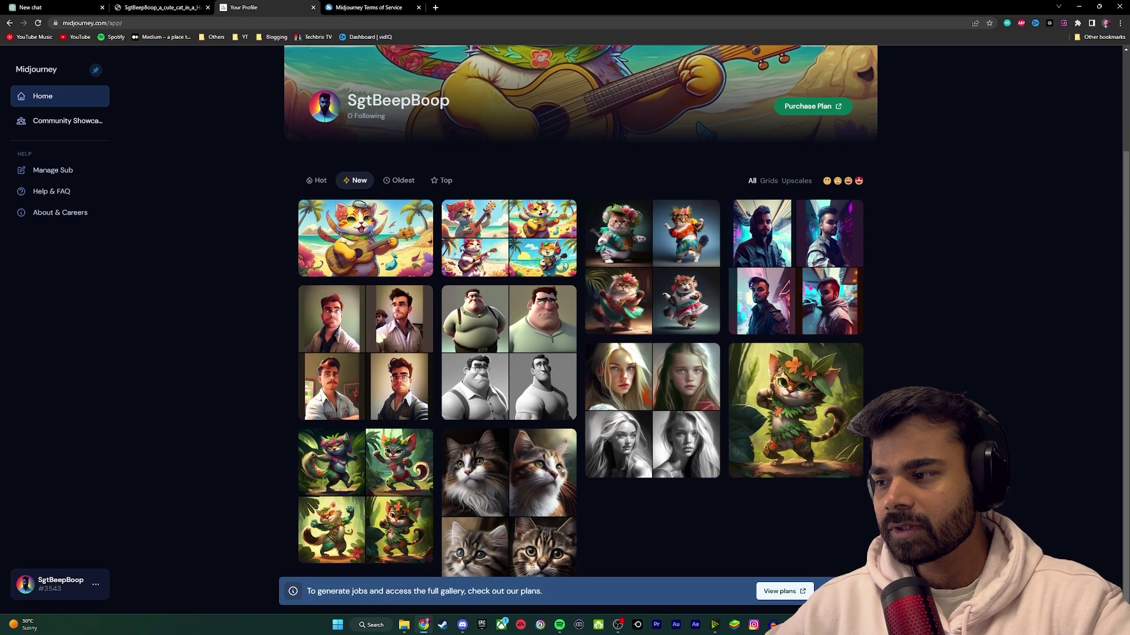
scroll(581, 312, "up", 2)
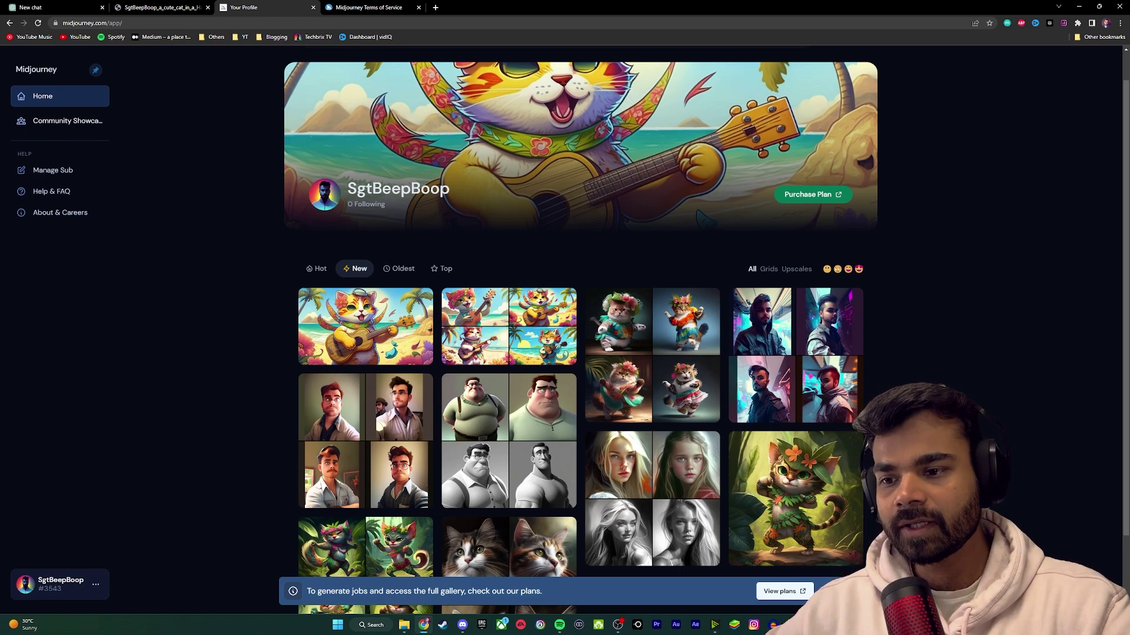
Open the subscription plans and compare the Basic Plan's yearly and monthly billing prices and its generation limit.
left_click(785, 591)
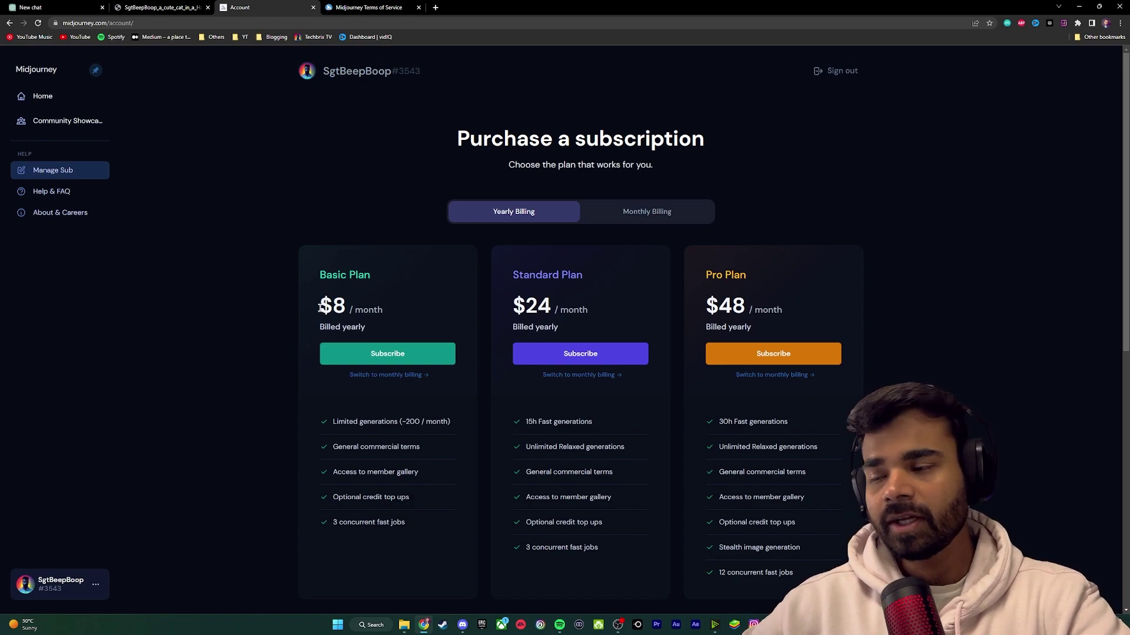
left_click_drag(320, 306, 404, 309)
left_click(403, 310)
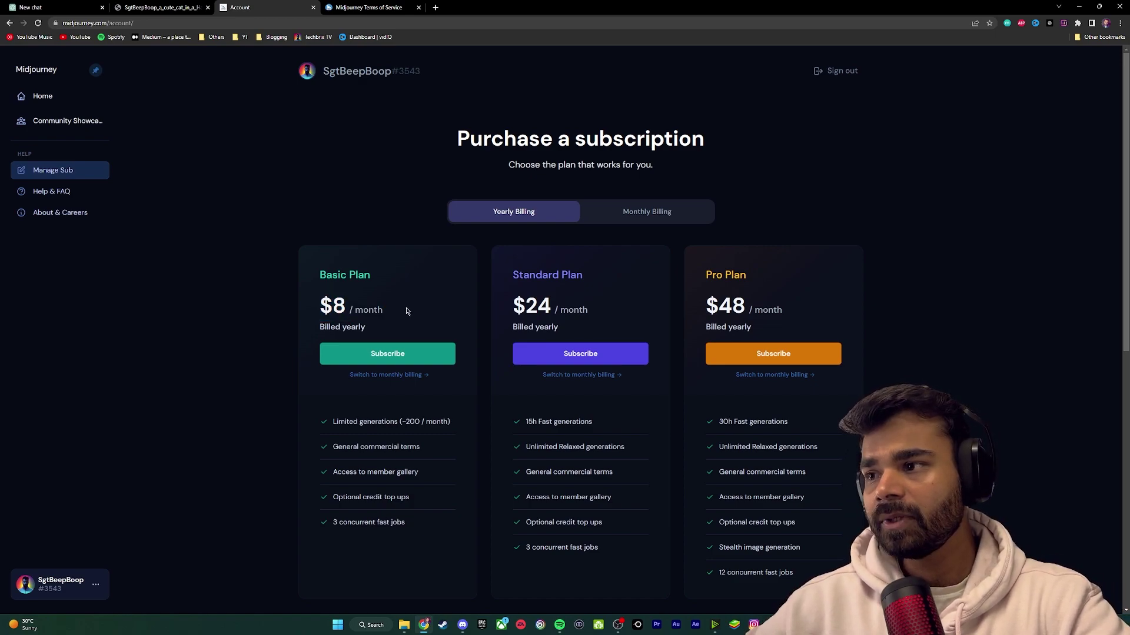
left_click(664, 219)
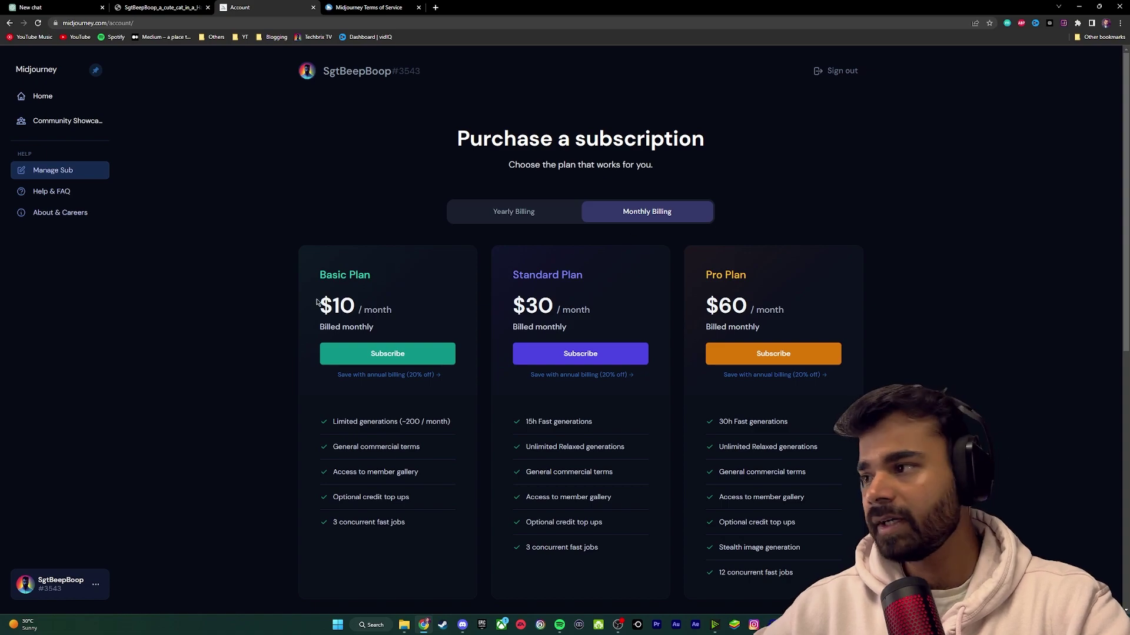
left_click_drag(320, 306, 396, 307)
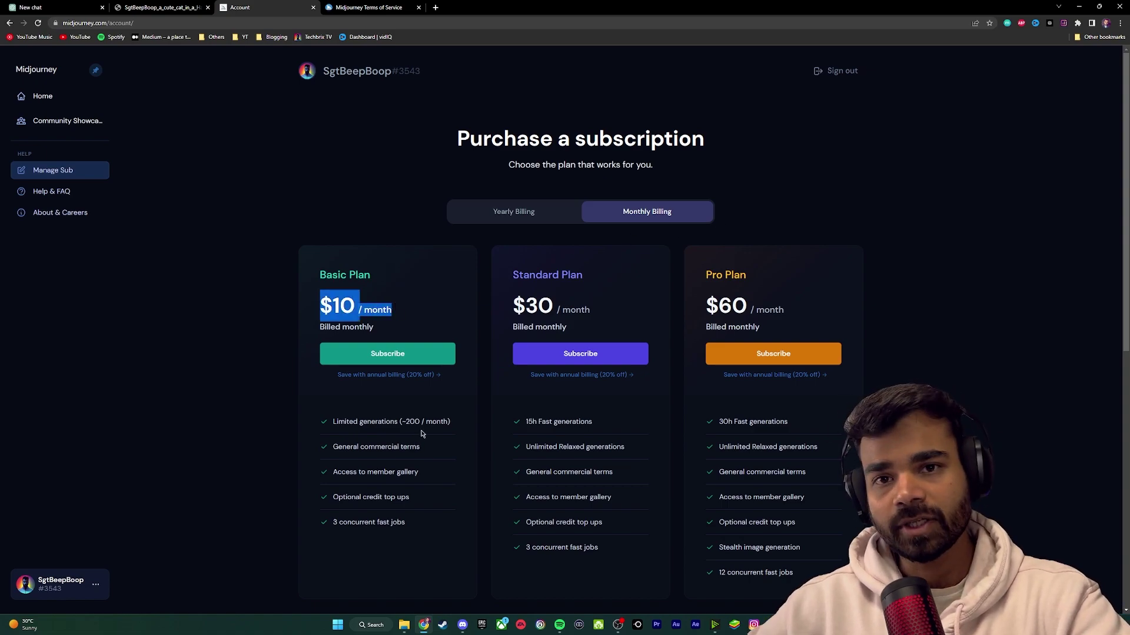
left_click_drag(421, 433, 466, 434)
left_click(470, 429)
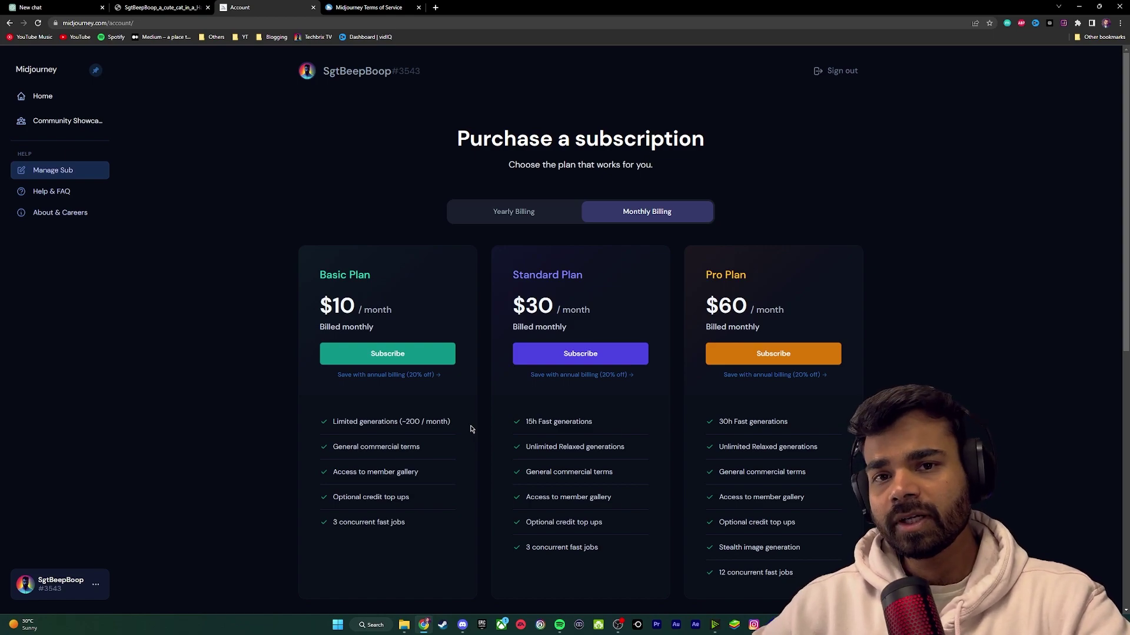
Examine the monthly prices and fast generation allowances of the Standard Plan and Pro Plan.
double_click(511, 310)
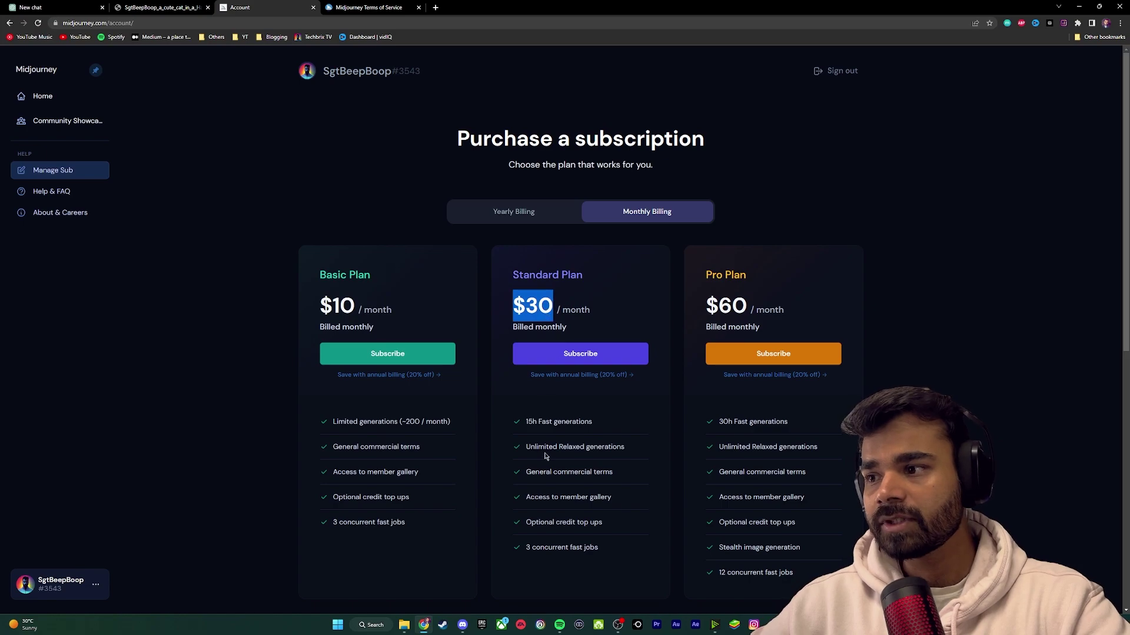
left_click_drag(526, 422, 596, 422)
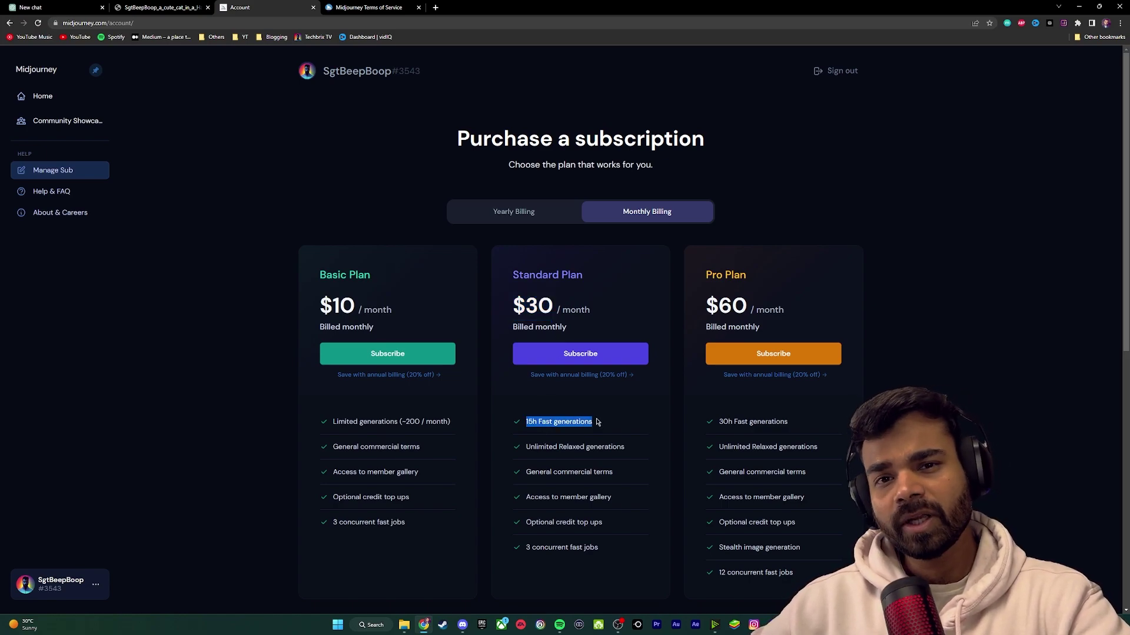
left_click(597, 422)
left_click_drag(706, 305, 746, 304)
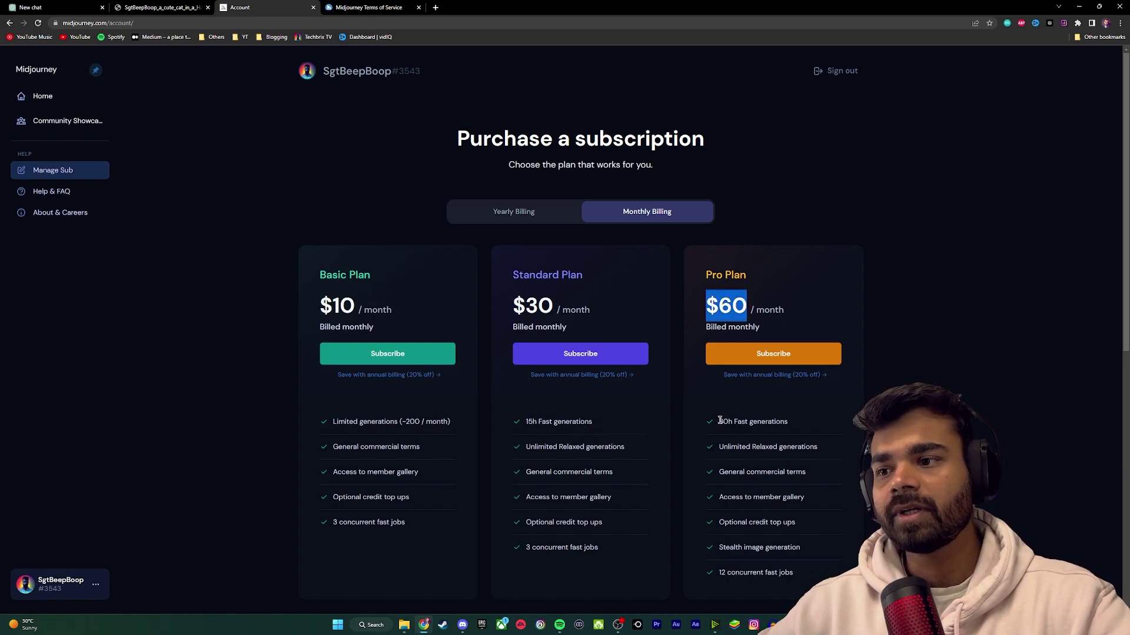
left_click_drag(720, 420, 841, 427)
left_click(832, 425)
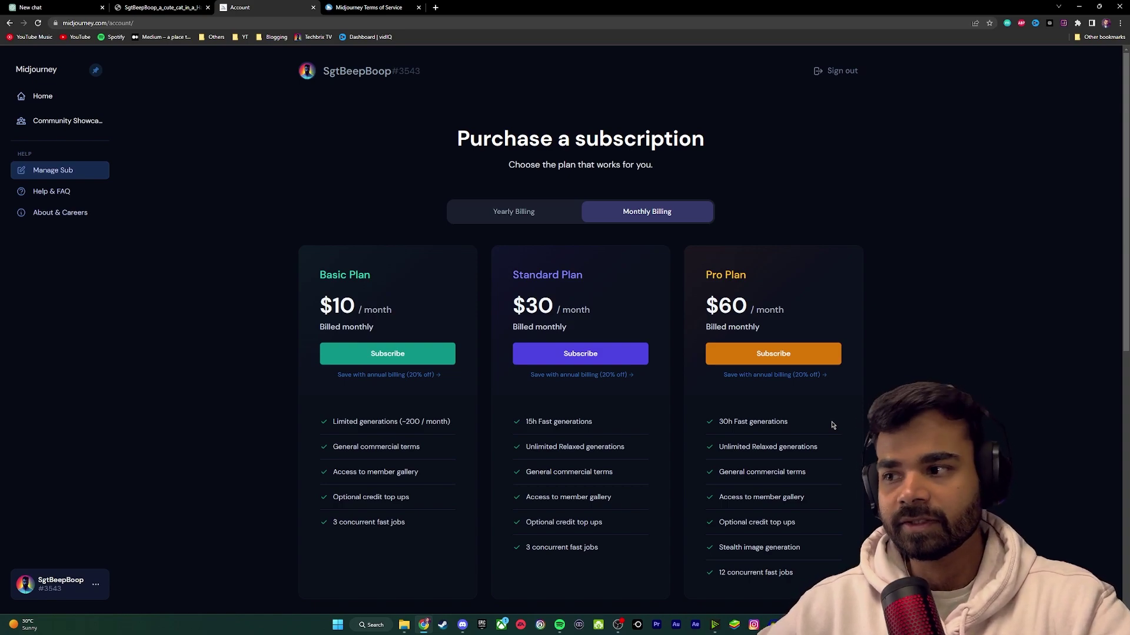
left_click_drag(526, 424, 599, 424)
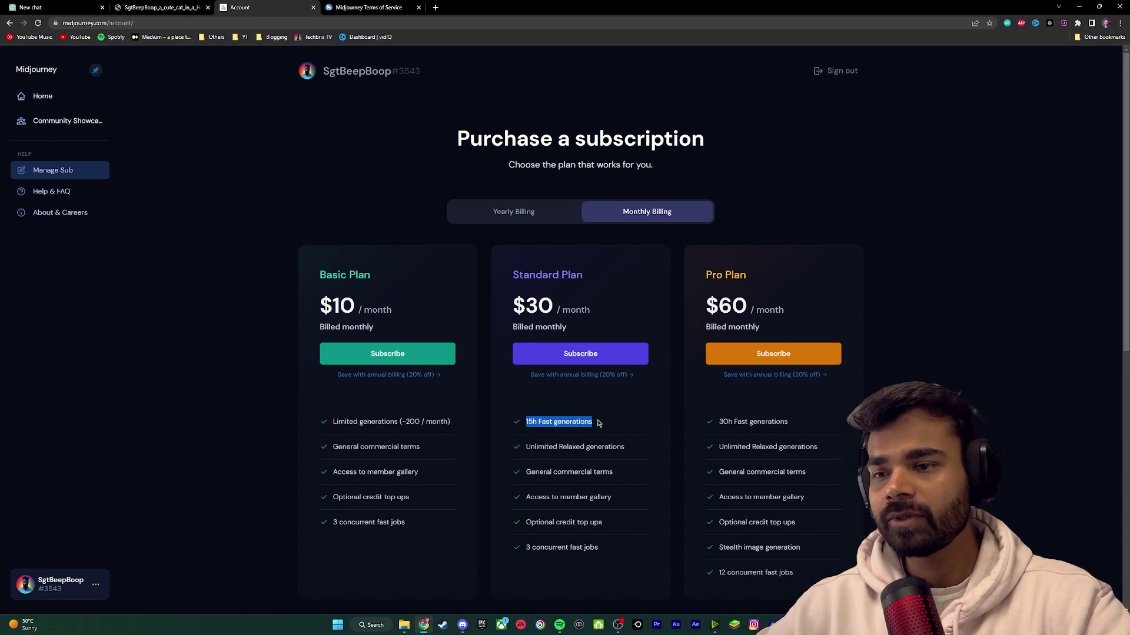
left_click(617, 427)
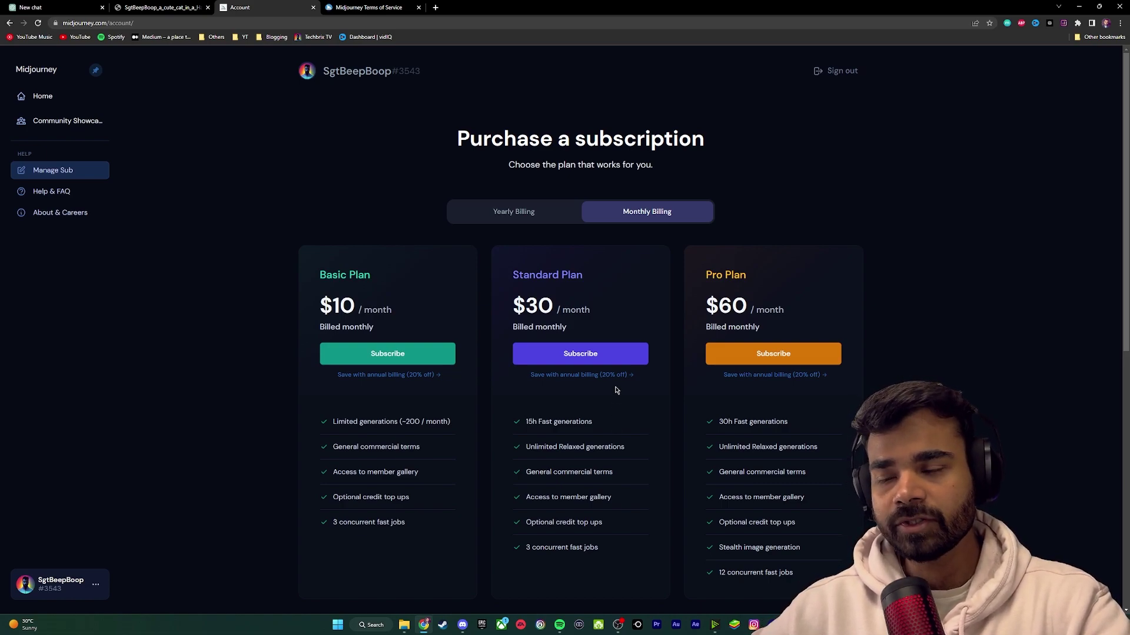
Switch to the Midjourney Terms of Service and read the asset ownership and noncommercial license clause for members without a paid plan.
left_click(368, 7)
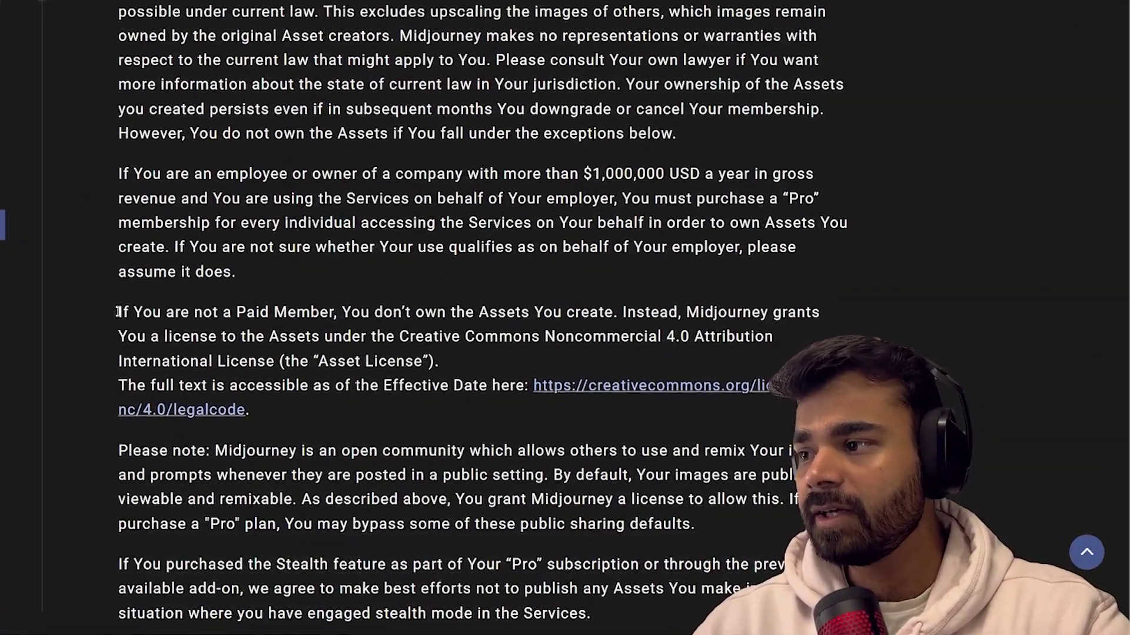
left_click_drag(306, 356, 446, 354)
left_click_drag(283, 305, 615, 307)
left_click_drag(618, 309, 655, 334)
left_click(654, 335)
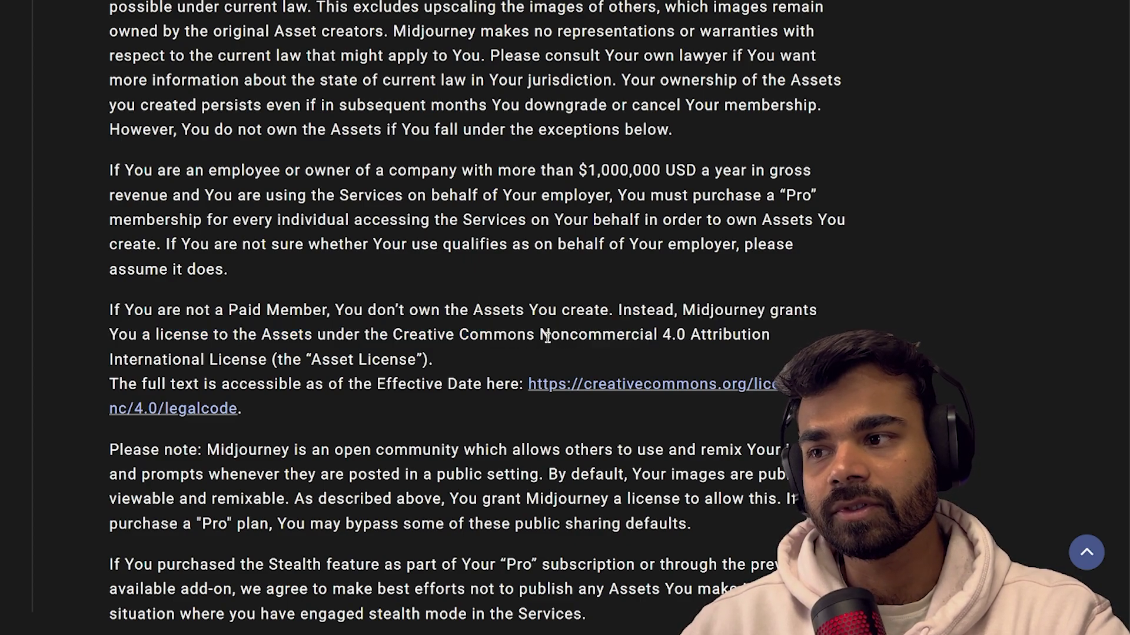
left_click_drag(540, 336, 663, 332)
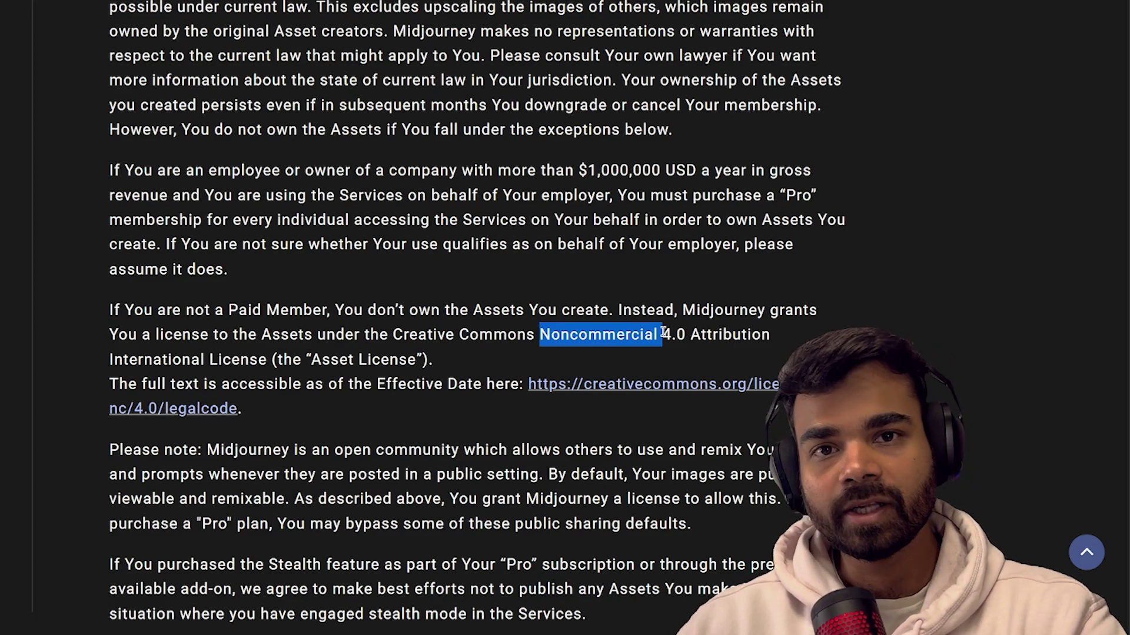
left_click(663, 332)
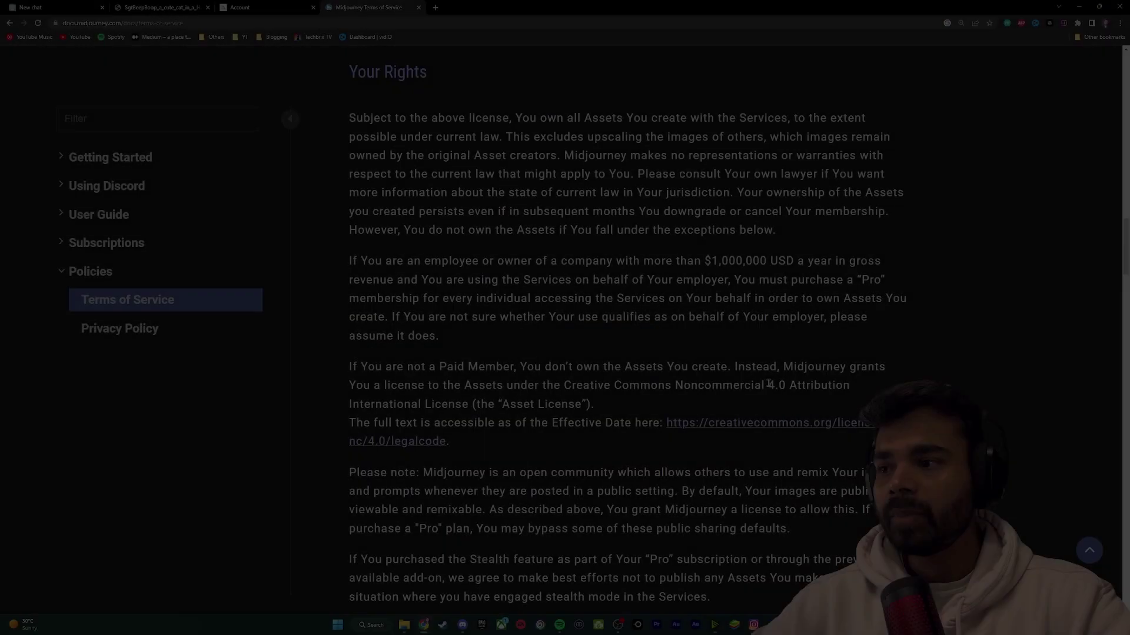